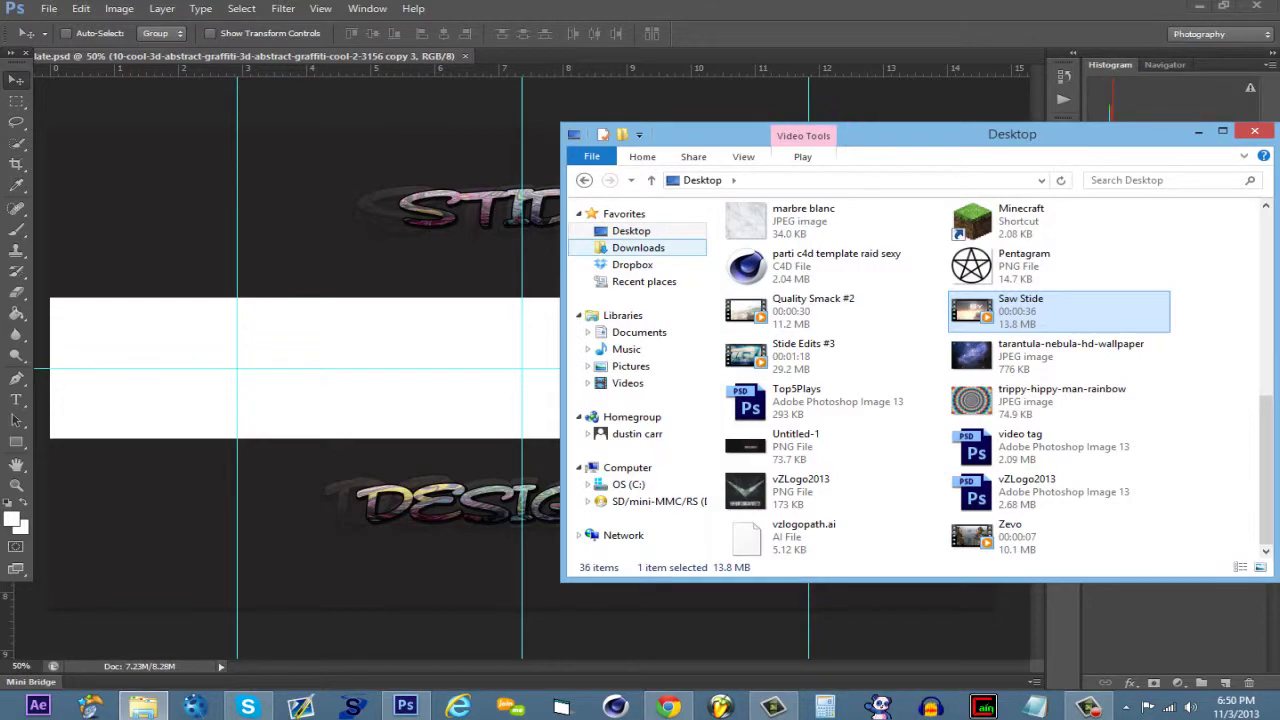
pyautogui.click(1020, 305)
pyautogui.press('super+d')
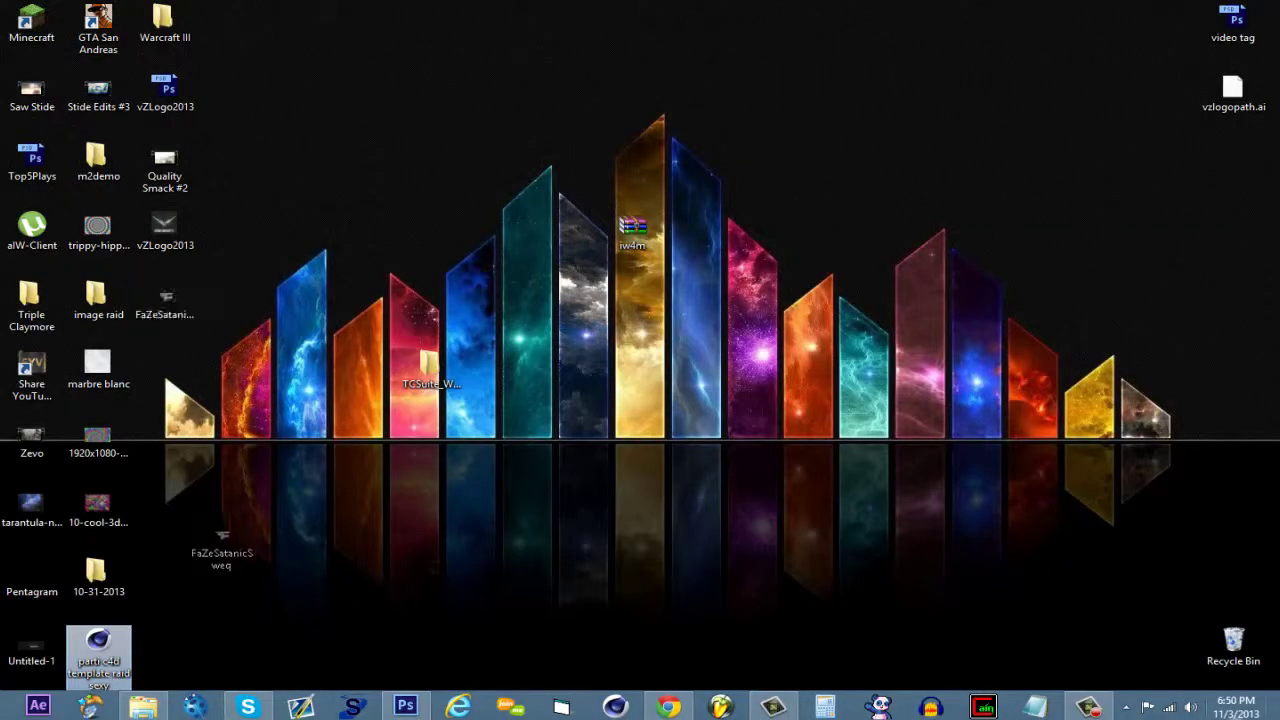
pyautogui.moveTo(165, 300); pyautogui.dragTo(400, 563)
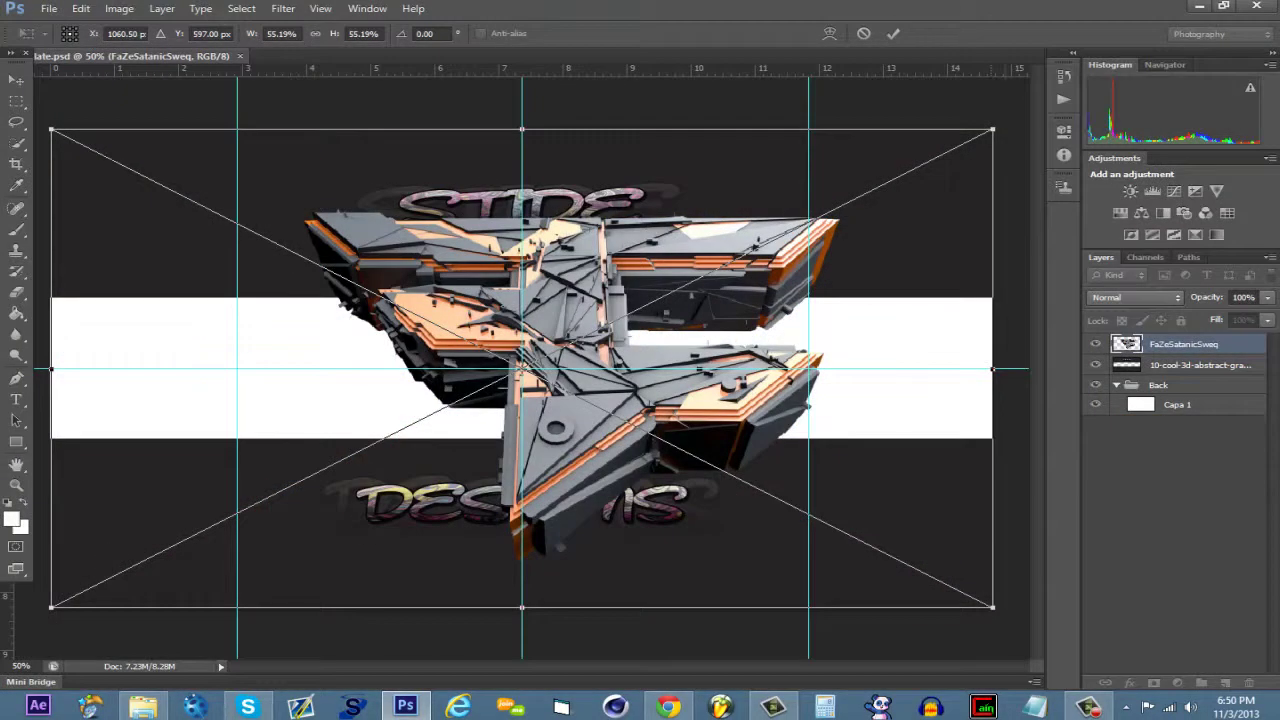
pyautogui.press('Escape')
# - Open the FaZeSatanicSweq image from the desktop as its own document and duplicate its layer
pyautogui.press('super+d')
pyautogui.doubleClick(165, 300)
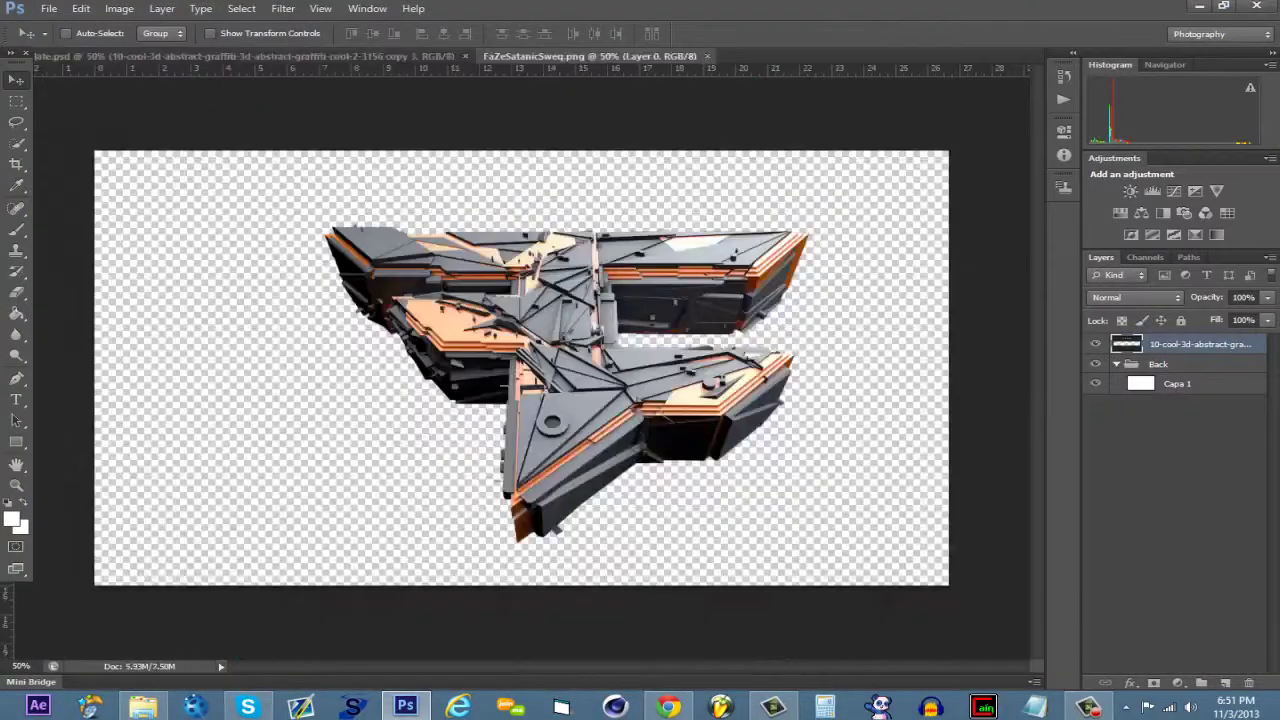
pyautogui.click(283, 8)
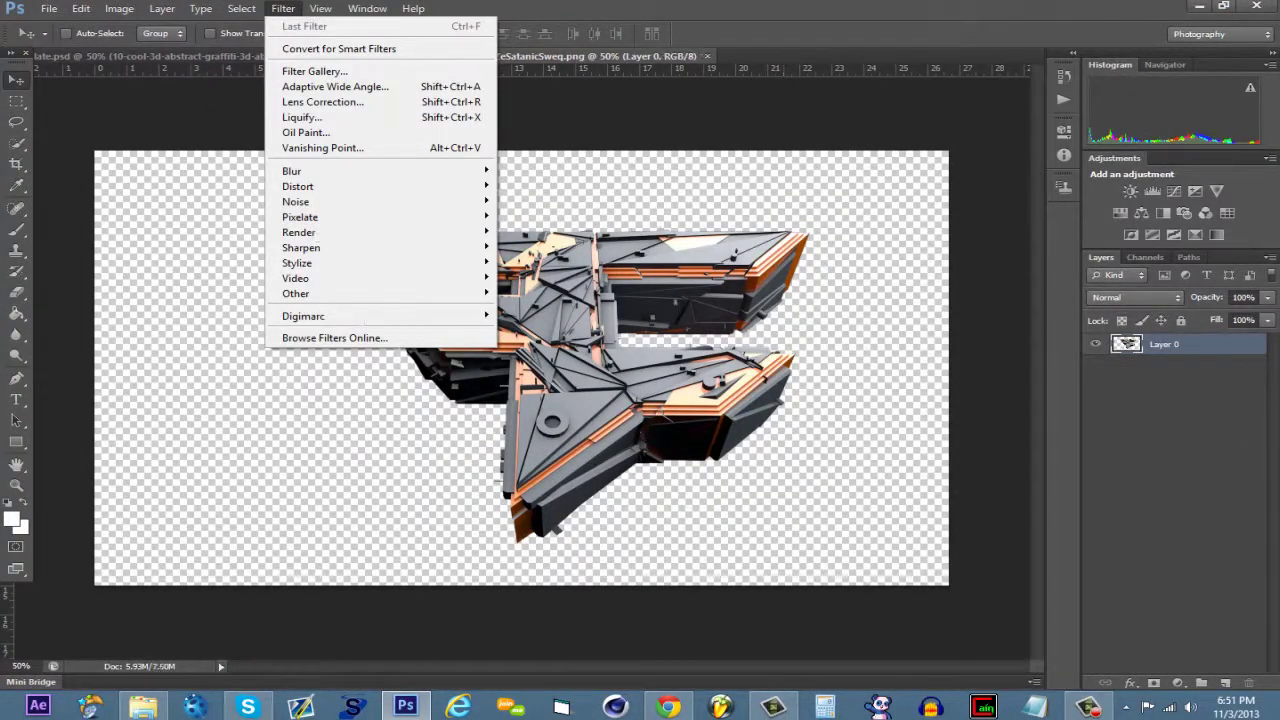
pyautogui.hotkey('ctrl', 'j')
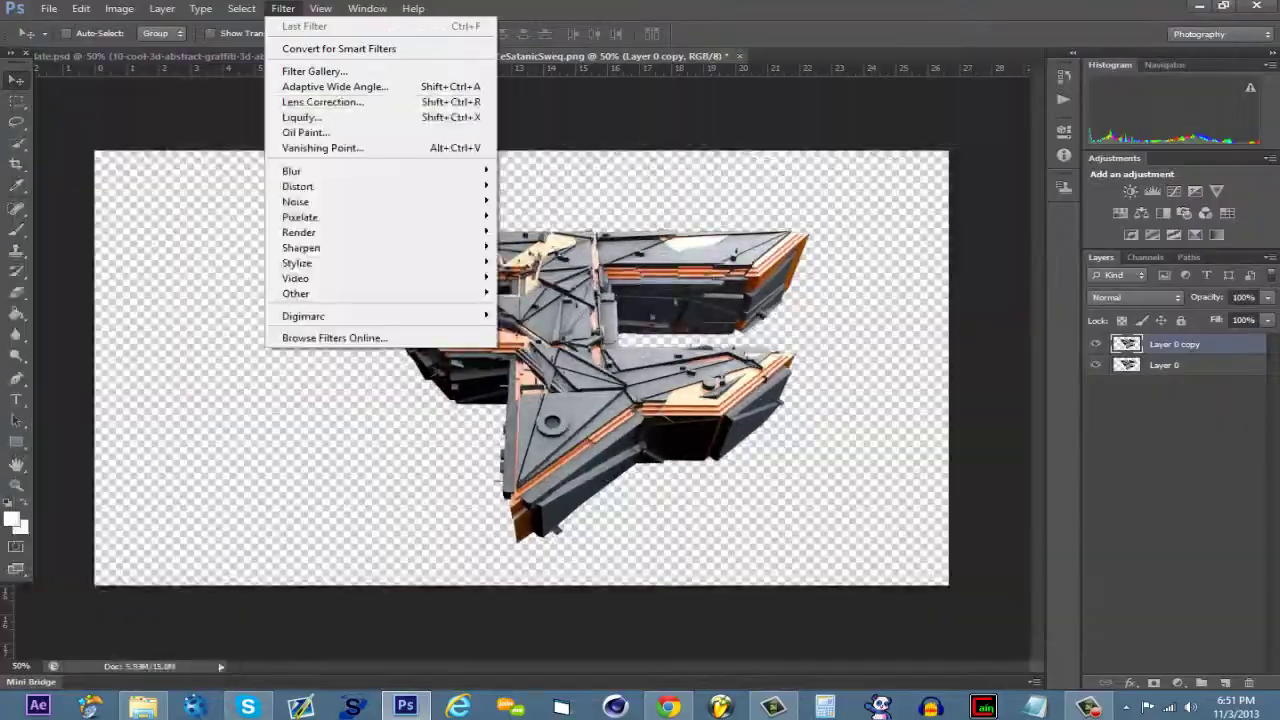
# - Apply Oil Paint to the duplicate with Stylization, Cleanliness and Bristle Detail 10, Scale 5.69 and Shine 0.7, and set the layer's opacity to 65%
pyautogui.click(300, 132)
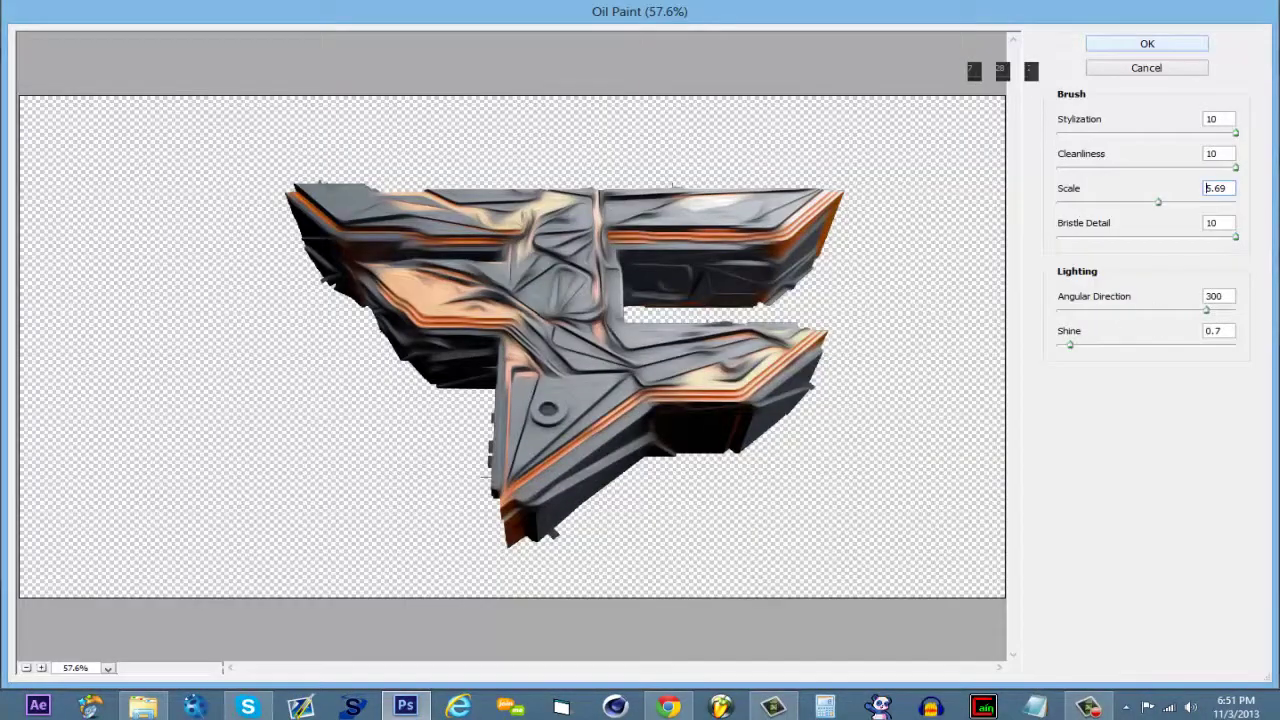
pyautogui.press('Return')
pyautogui.moveTo(1267, 316); pyautogui.dragTo(1235, 316)
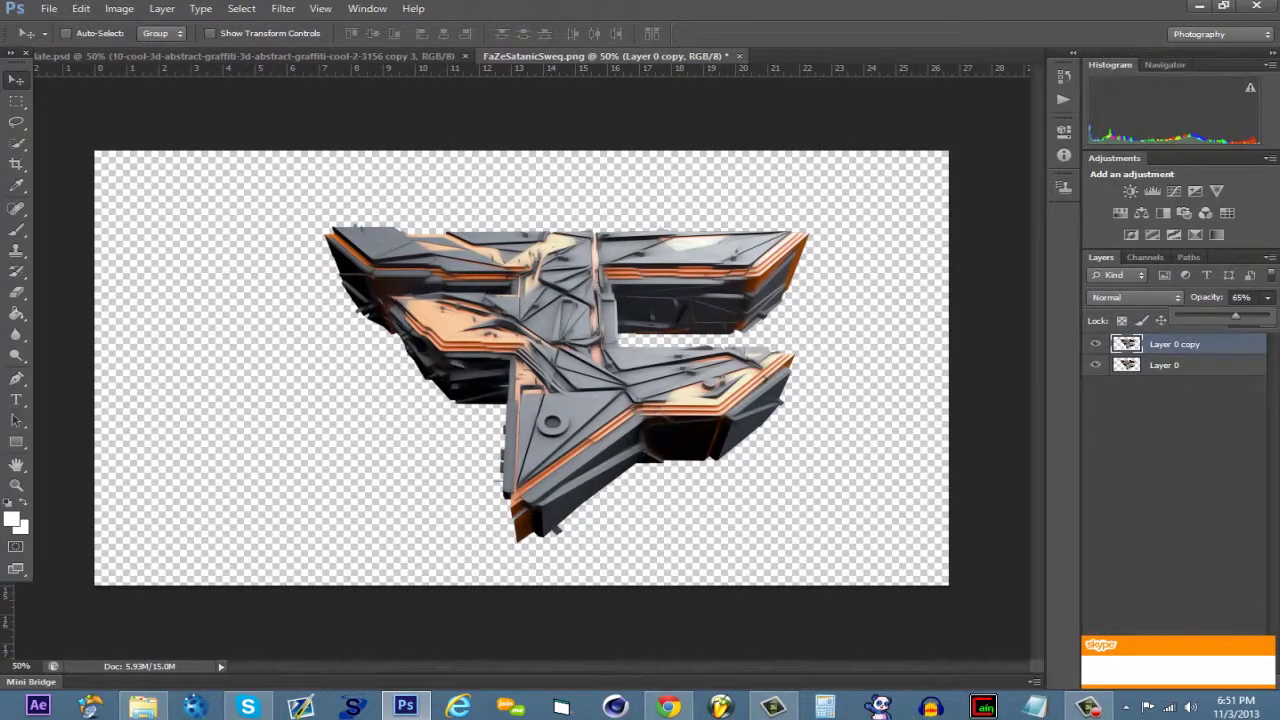
# - Merge the two logo layers and bring the merged logo into the banner template document
pyautogui.rightClick(1170, 344)
pyautogui.click(1040, 497)
pyautogui.moveTo(565, 257); pyautogui.dragTo(505, 420)
# - Scale the logo to about 42% and position it over the middle of the white banner strip
pyautogui.hotkey('ctrl', 't')
pyautogui.moveTo(746, 575); pyautogui.dragTo(641, 423)
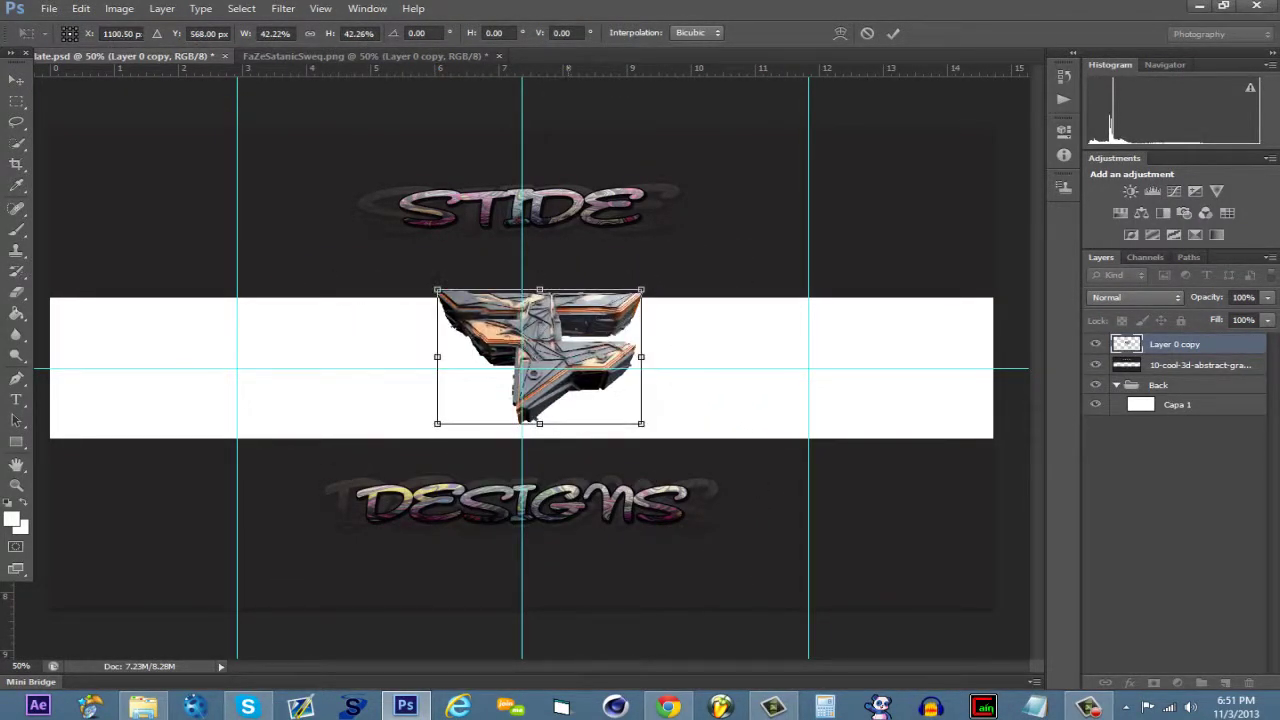
pyautogui.press('Return')
pyautogui.moveTo(540, 357); pyautogui.dragTo(545, 369)
# - Move the logo layer into the Back group above Capa 1 and shift the logo slightly sideways
pyautogui.hotkey('ctrl', '[')
pyautogui.hotkey('ctrl', '[')
pyautogui.moveTo(623, 316)
pyautogui.mouseDown()
pyautogui.moveTo(666, 316)
pyautogui.moveTo(628, 316)
pyautogui.mouseUp()
# - Look through the GFX folder in the Pictures library for an effects pack
pyautogui.click(143, 707)
pyautogui.click(638, 247)
pyautogui.hotkey('alt', 'Left')
pyautogui.click(630, 366)
pyautogui.doubleClick(878, 250)
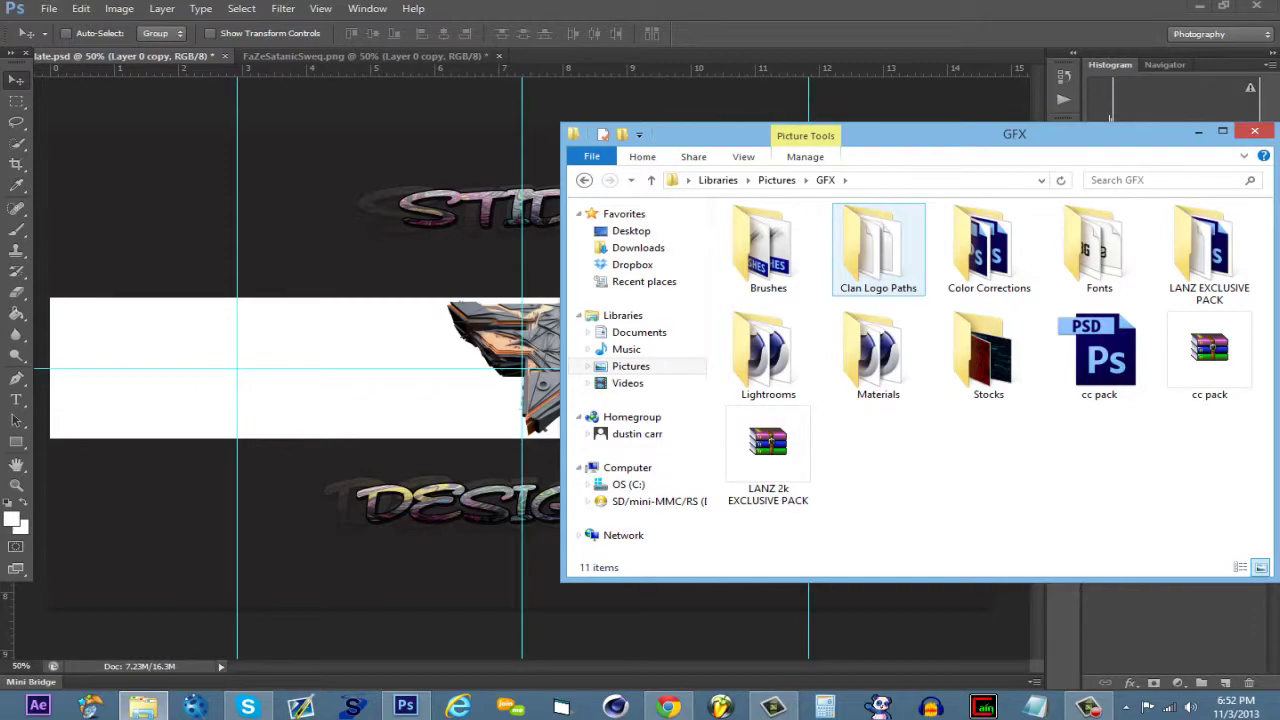
pyautogui.click(1099, 355)
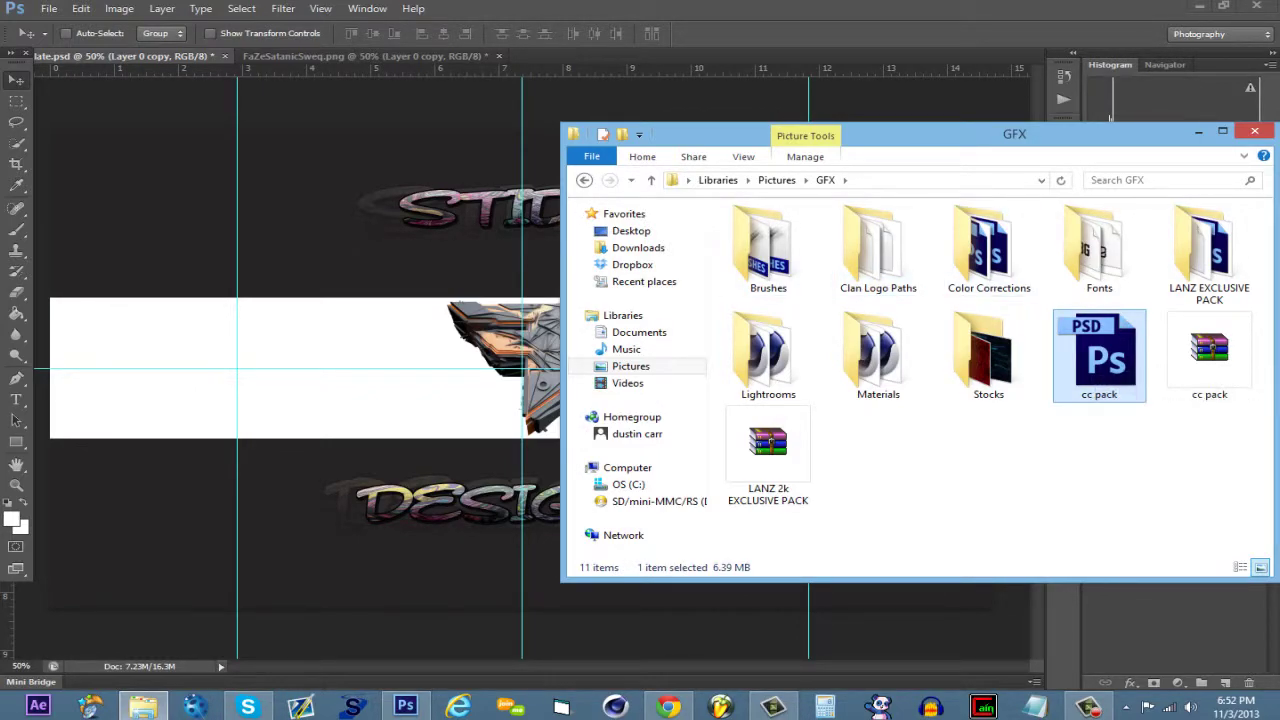
pyautogui.press('super+d')
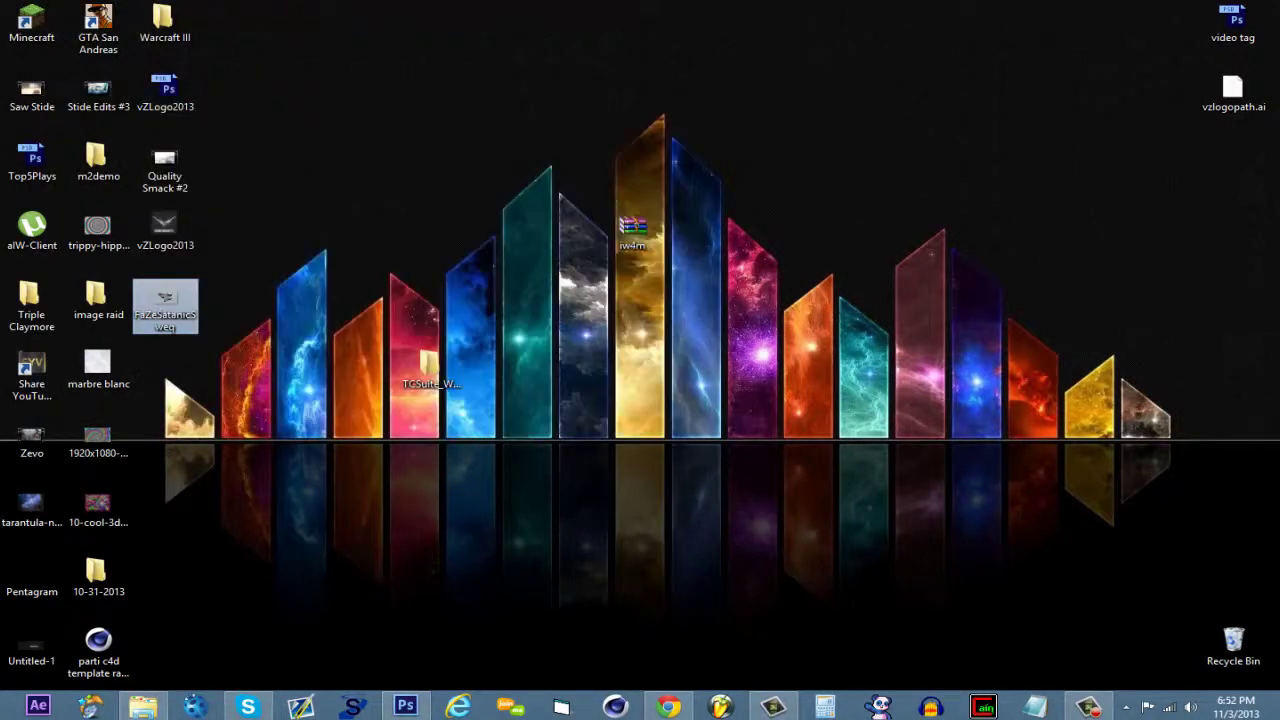
# - Open ZirtrixFx HUGE GFX Pack!.psd from the Amazing GFX Pack! HUGE! folder in the Pictures library
pyautogui.click(143, 707)
pyautogui.write('one')
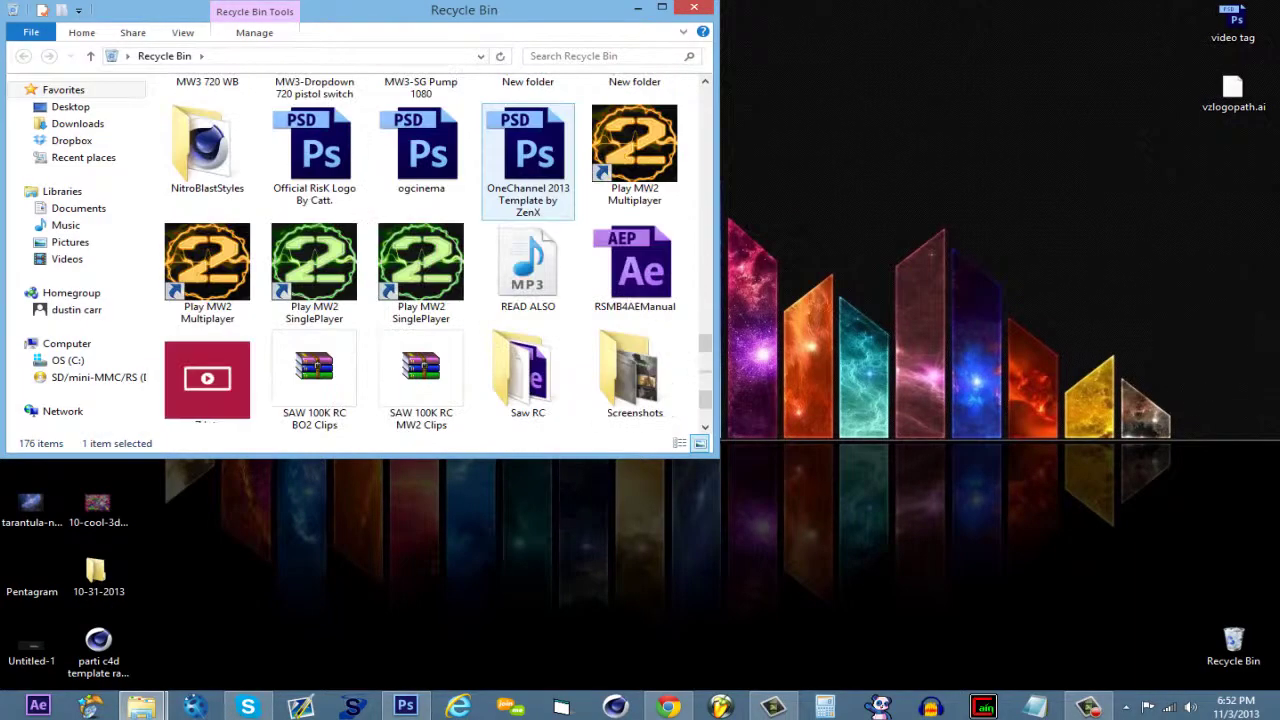
pyautogui.click(70, 242)
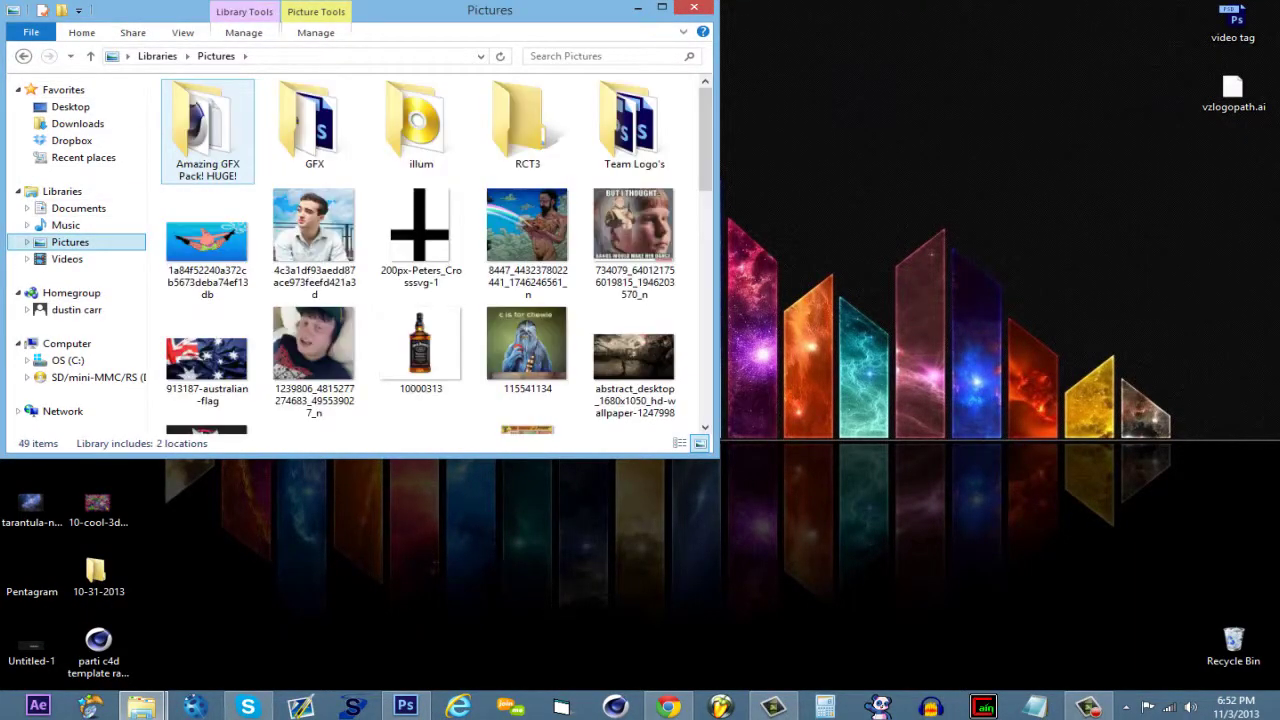
pyautogui.click(405, 707)
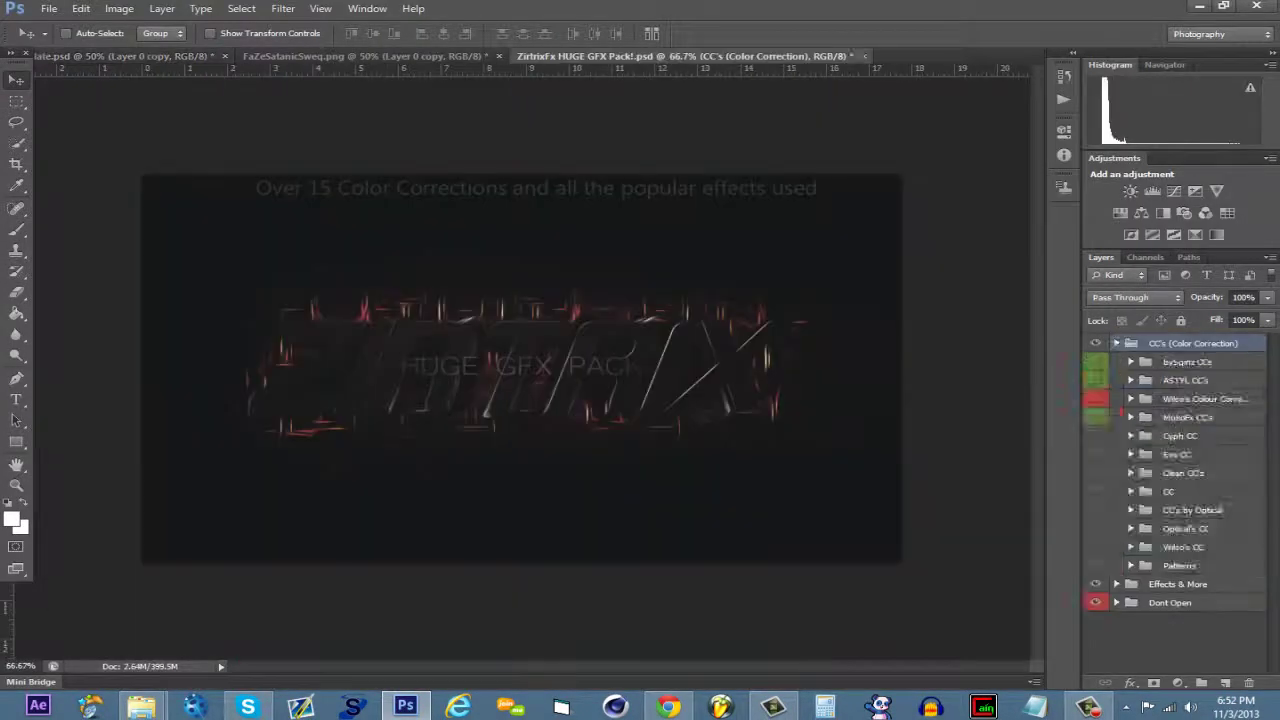
# - Find and open the MOUNTAINS folder of landscape images in Downloads
pyautogui.moveTo(141, 707)
pyautogui.click(100, 614)
pyautogui.click(630, 366)
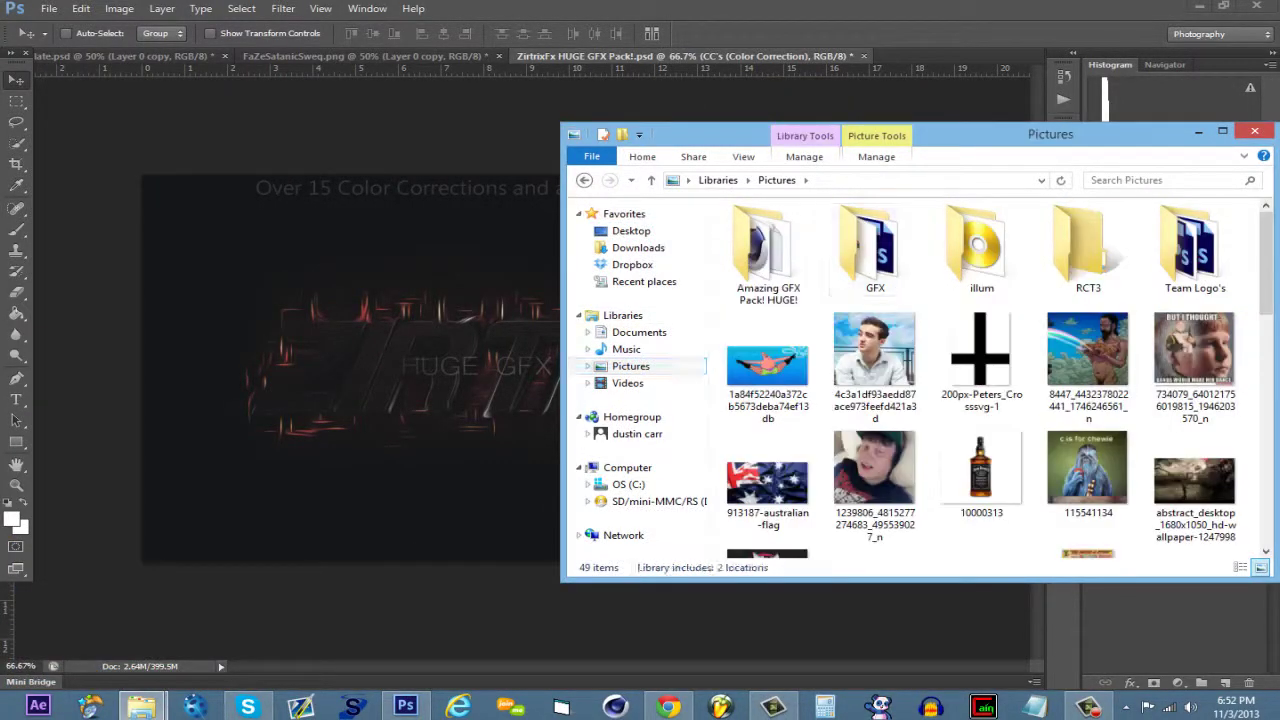
pyautogui.click(638, 247)
pyautogui.scroll(-20, 830, 470)
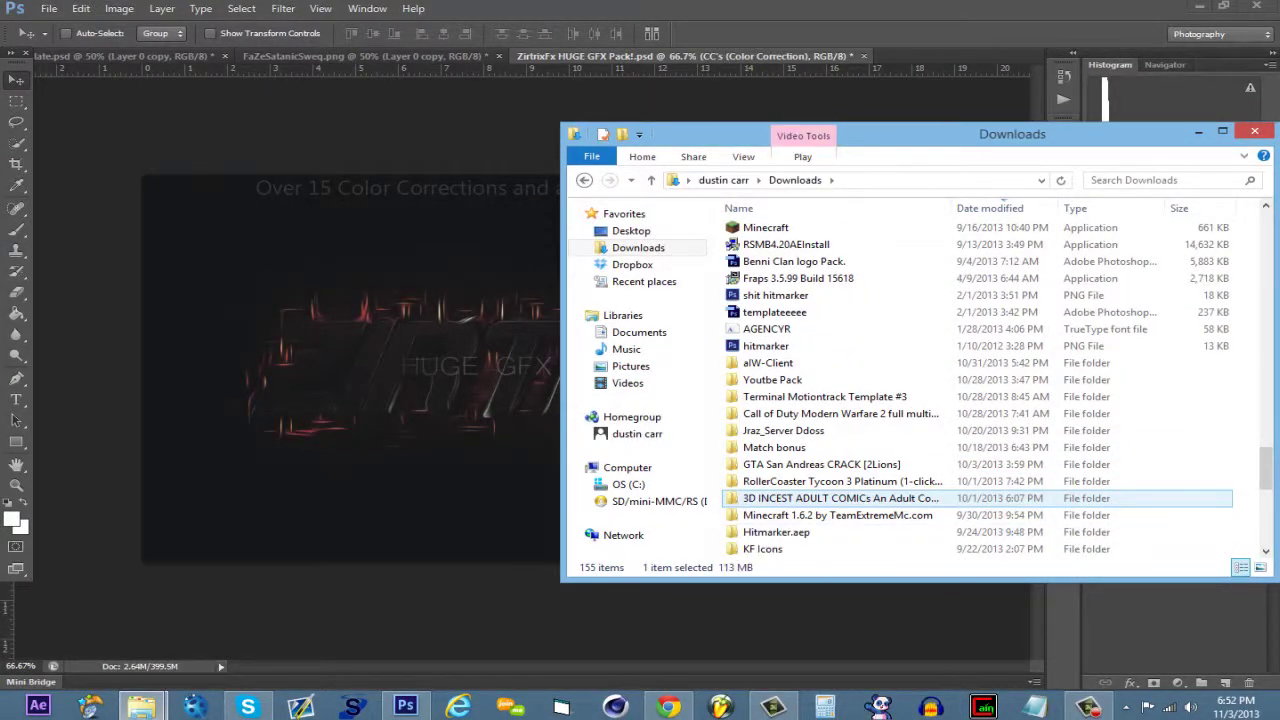
pyautogui.scroll(-3, 780, 500)
pyautogui.click(785, 464)
pyautogui.doubleClick(774, 532)
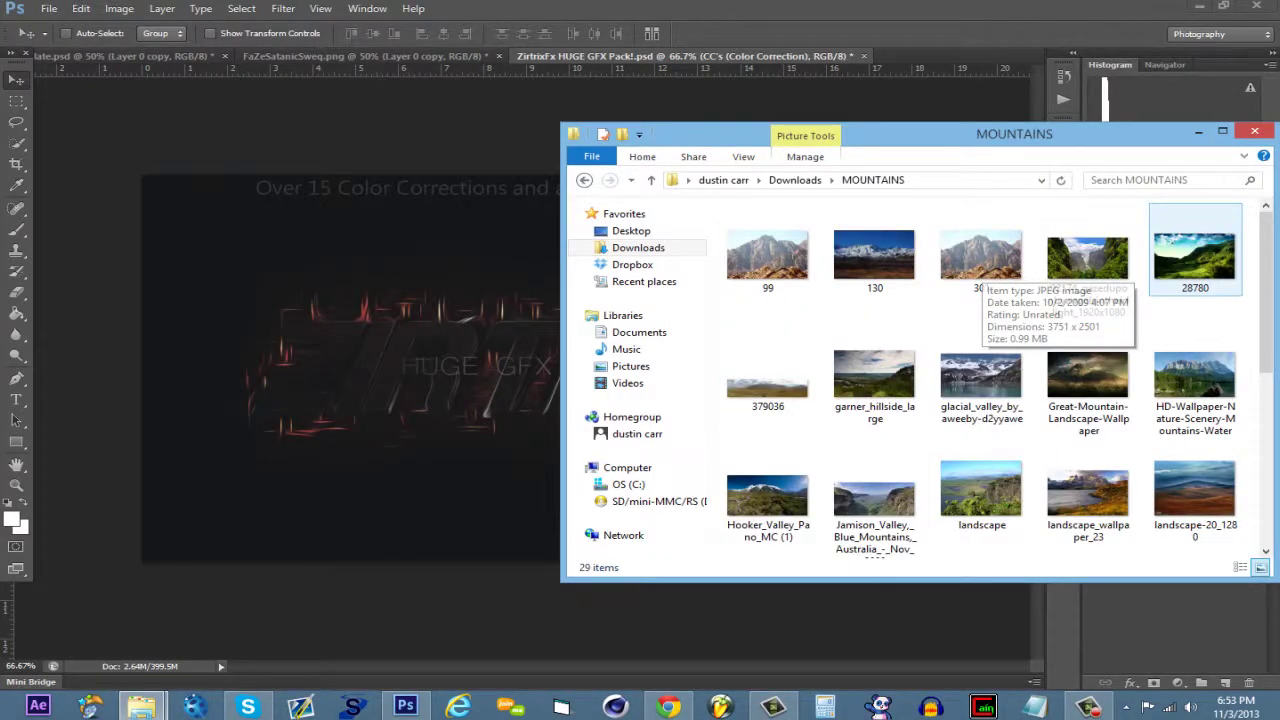
# - Place the waterfall image 02174_gazeduponbyangelsintheirflight_1920x1080 into the banner template
pyautogui.click(1088, 258)
pyautogui.moveTo(1088, 258); pyautogui.dragTo(220, 220)
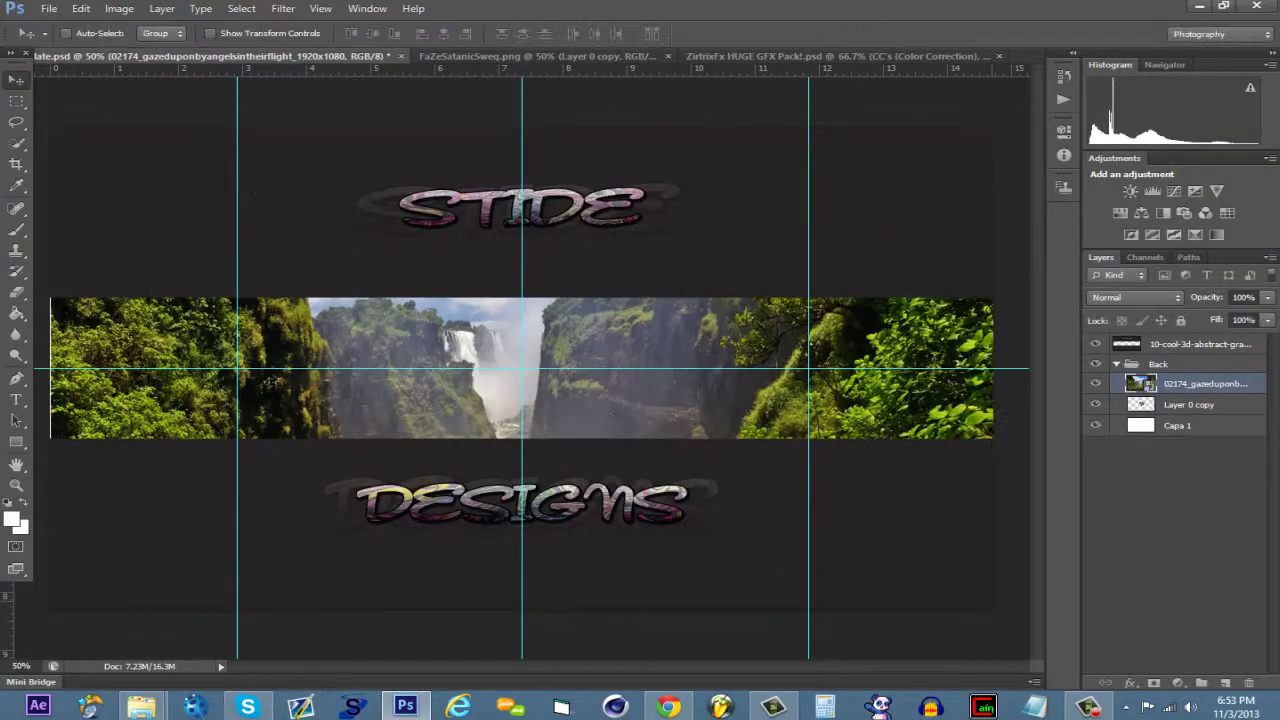
pyautogui.press('Return')
# - Move the waterfall layer below the logo layer and squash it to about 34% height behind the banner strip
pyautogui.hotkey('ctrl', '[')
pyautogui.moveTo(665, 360); pyautogui.dragTo(682, 287)
pyautogui.hotkey('ctrl', 't')
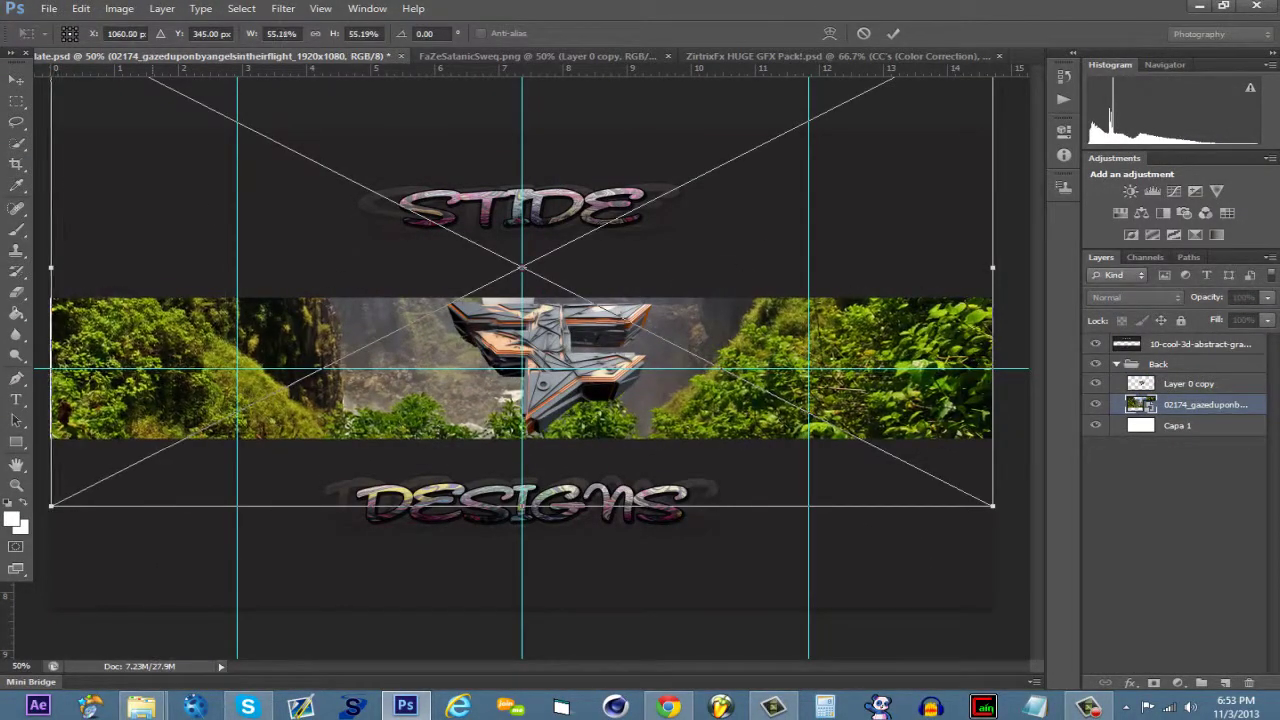
pyautogui.moveTo(700, 229); pyautogui.dragTo(700, 393)
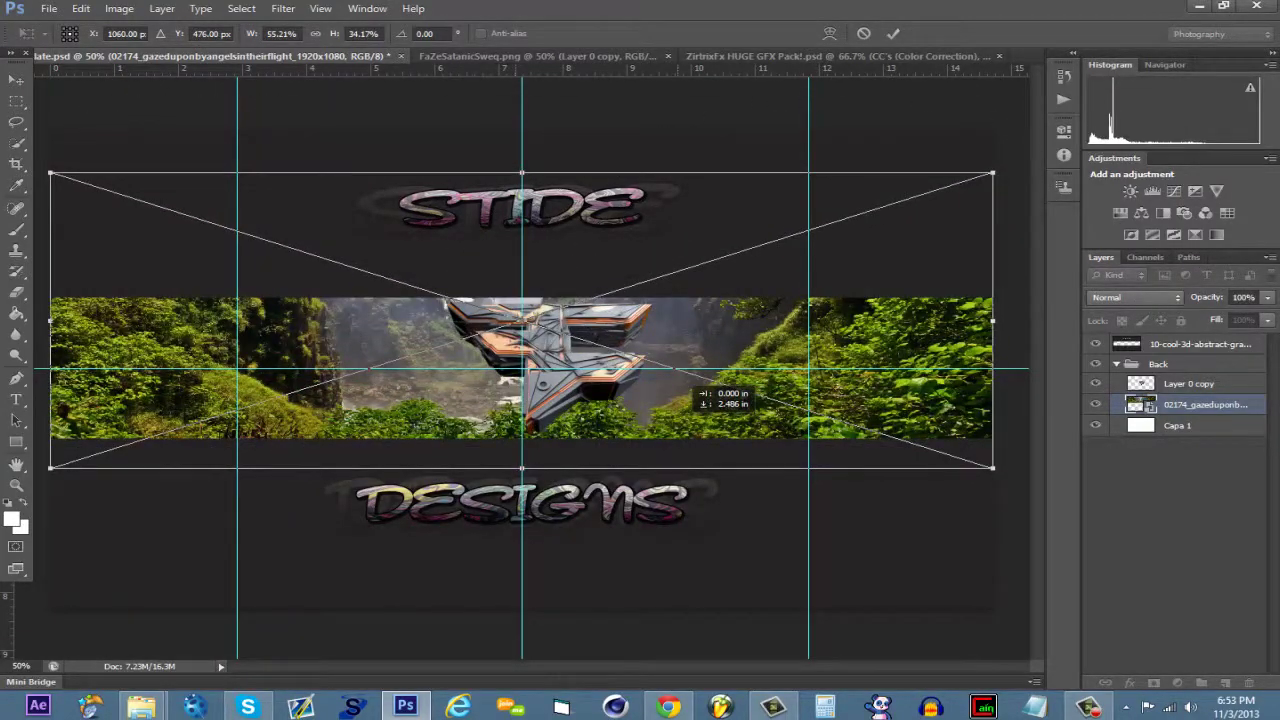
pyautogui.press('Return')
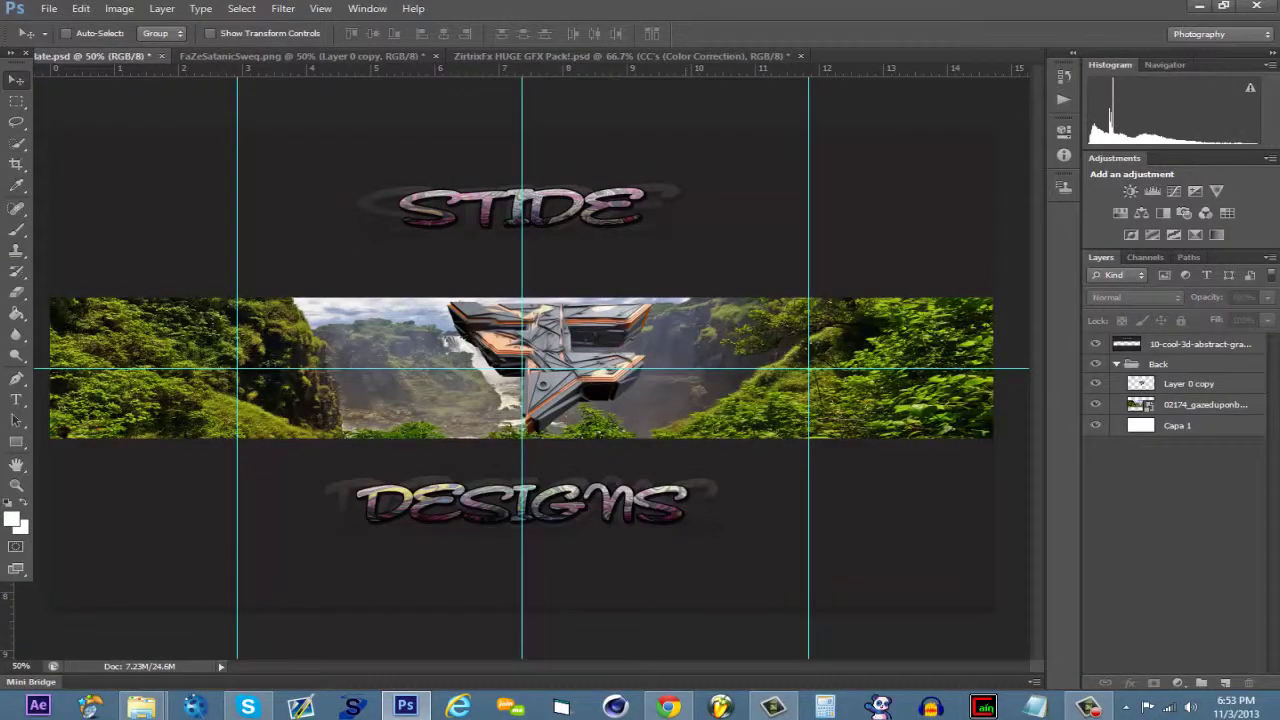
# - Copy texture layer 6 from the Stocks group of the GFX pack document onto the logo in the banner template
pyautogui.hotkey('ctrl', 'Tab')
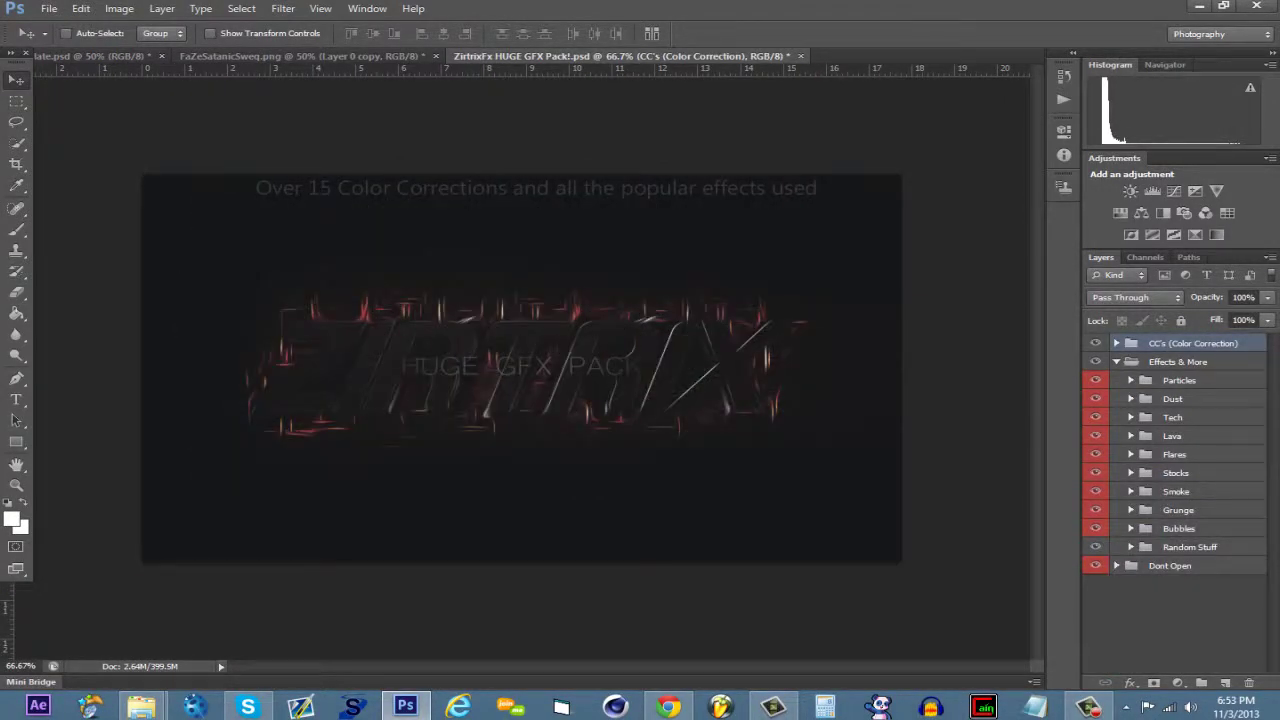
pyautogui.click(1175, 472)
pyautogui.click(1131, 472)
pyautogui.moveTo(1180, 597); pyautogui.dragTo(520, 360)
# - Move layer 6 to the top of the Back group and set its blend mode to Linear Dodge (Add)
pyautogui.moveTo(1150, 343); pyautogui.dragTo(1185, 400)
pyautogui.click(1135, 297)
pyautogui.click(1130, 455)
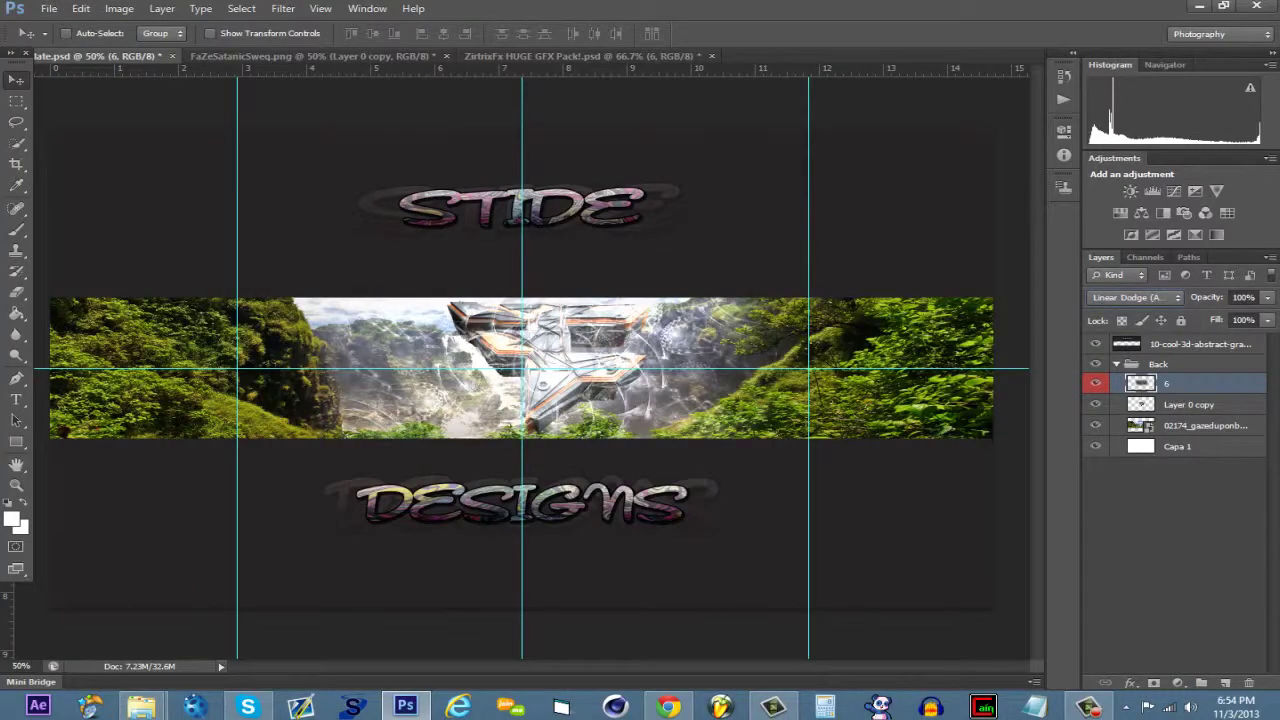
# - Erase layer 6's texture around the logo and set the layer's opacity to 57%
pyautogui.press('e')
pyautogui.moveTo(330, 370)
pyautogui.mouseDown()
pyautogui.moveTo(700, 360)
pyautogui.moveTo(620, 390)
pyautogui.mouseUp()
pyautogui.press('v')
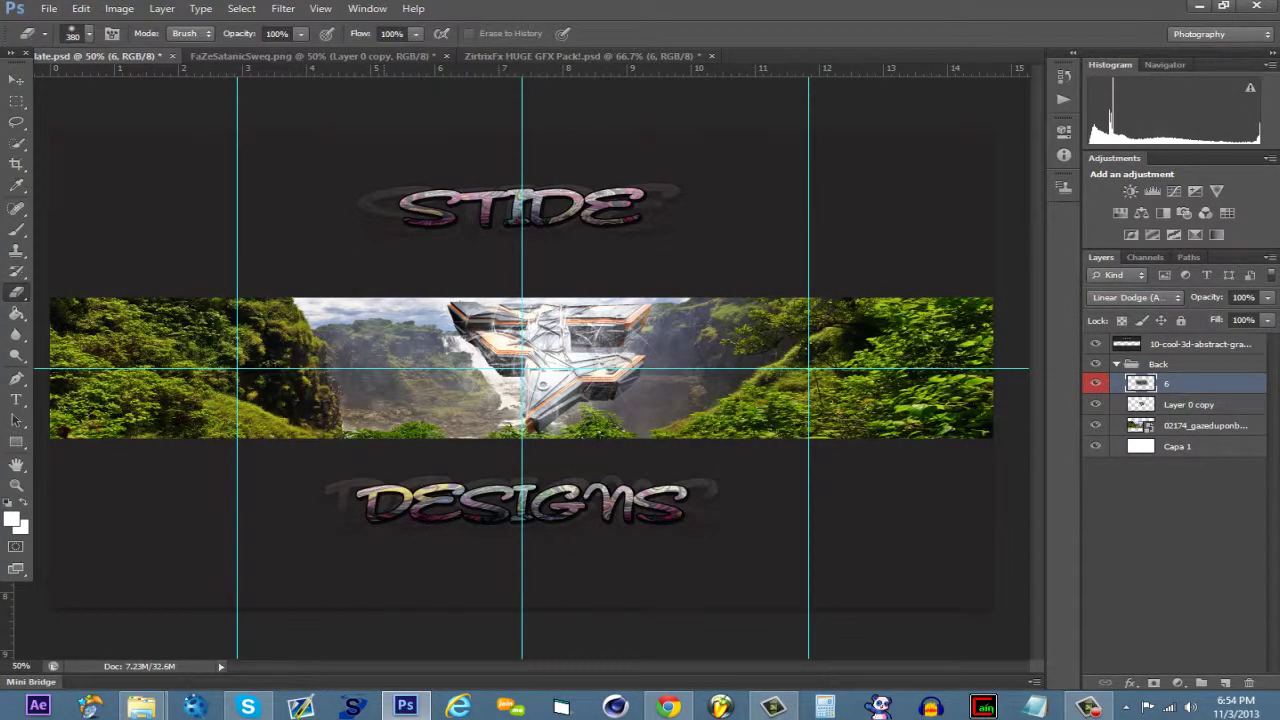
# - Place the 10-cool-3d-abstract-graffiti image from the Desktop folder into the banner template over the logo
pyautogui.moveTo(140, 706)
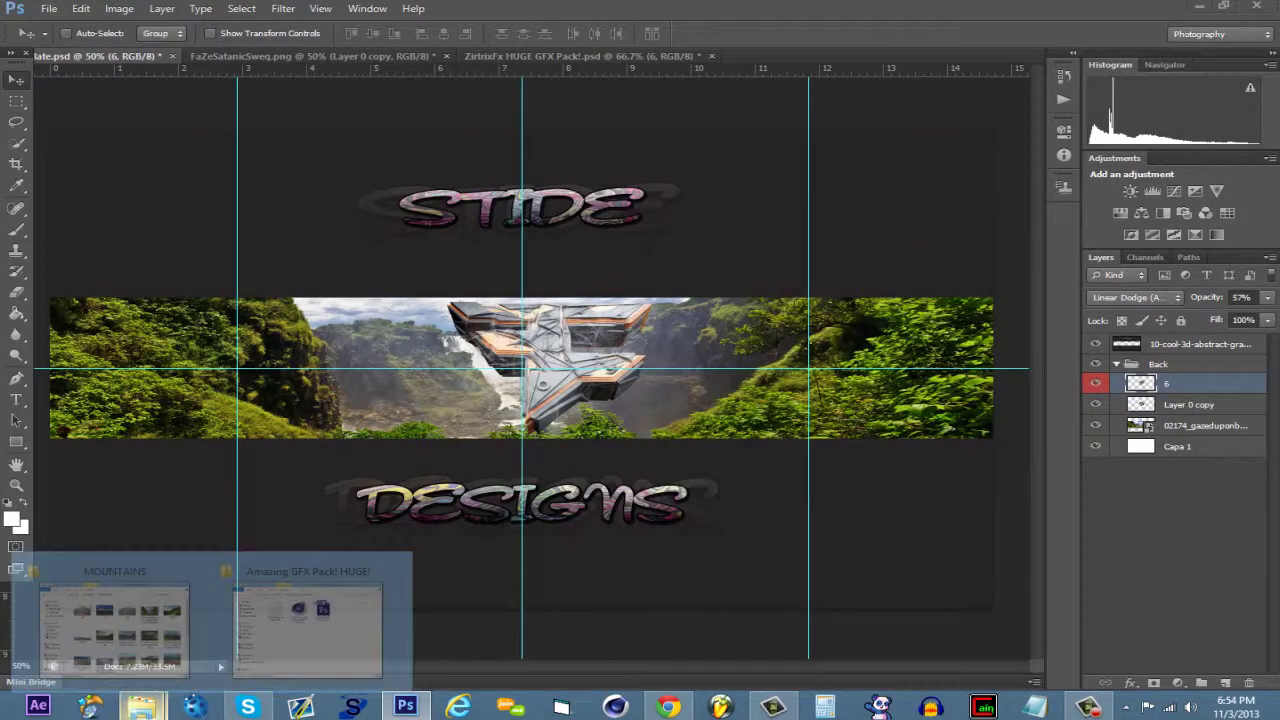
pyautogui.click(105, 610)
pyautogui.click(631, 230)
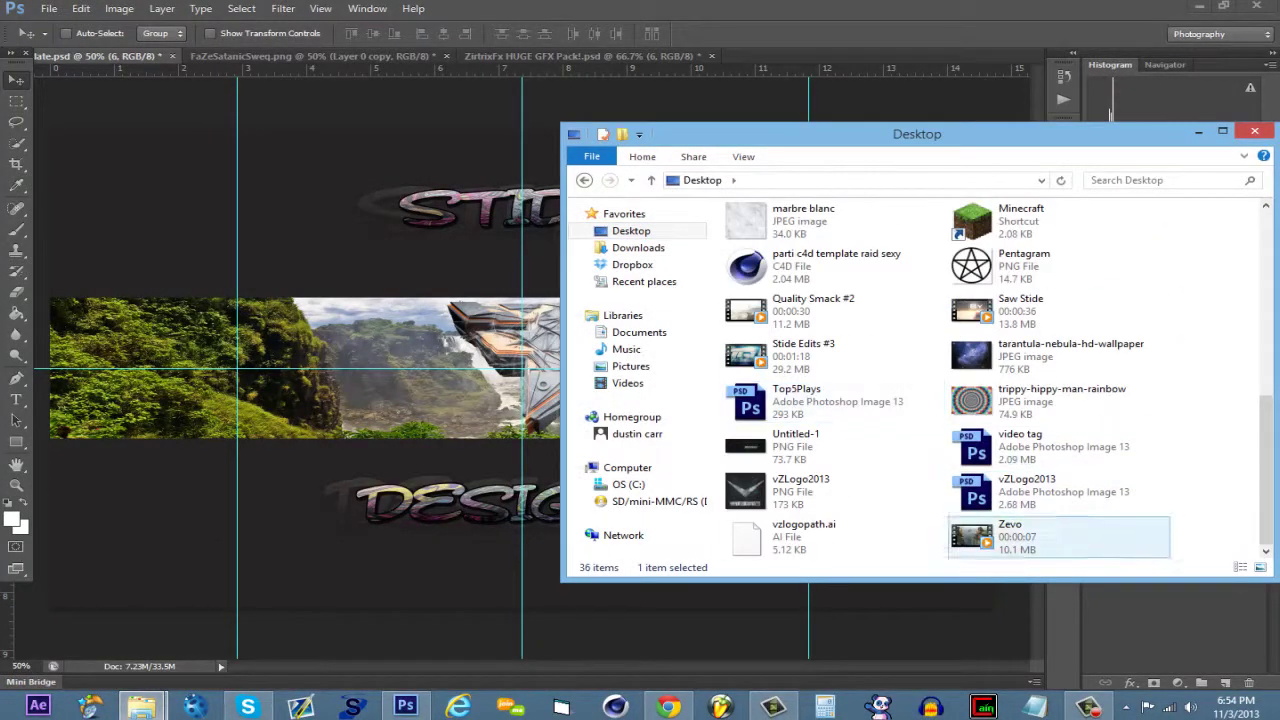
pyautogui.click(1062, 390)
pyautogui.moveTo(1062, 390); pyautogui.dragTo(400, 370)
pyautogui.press('Return')
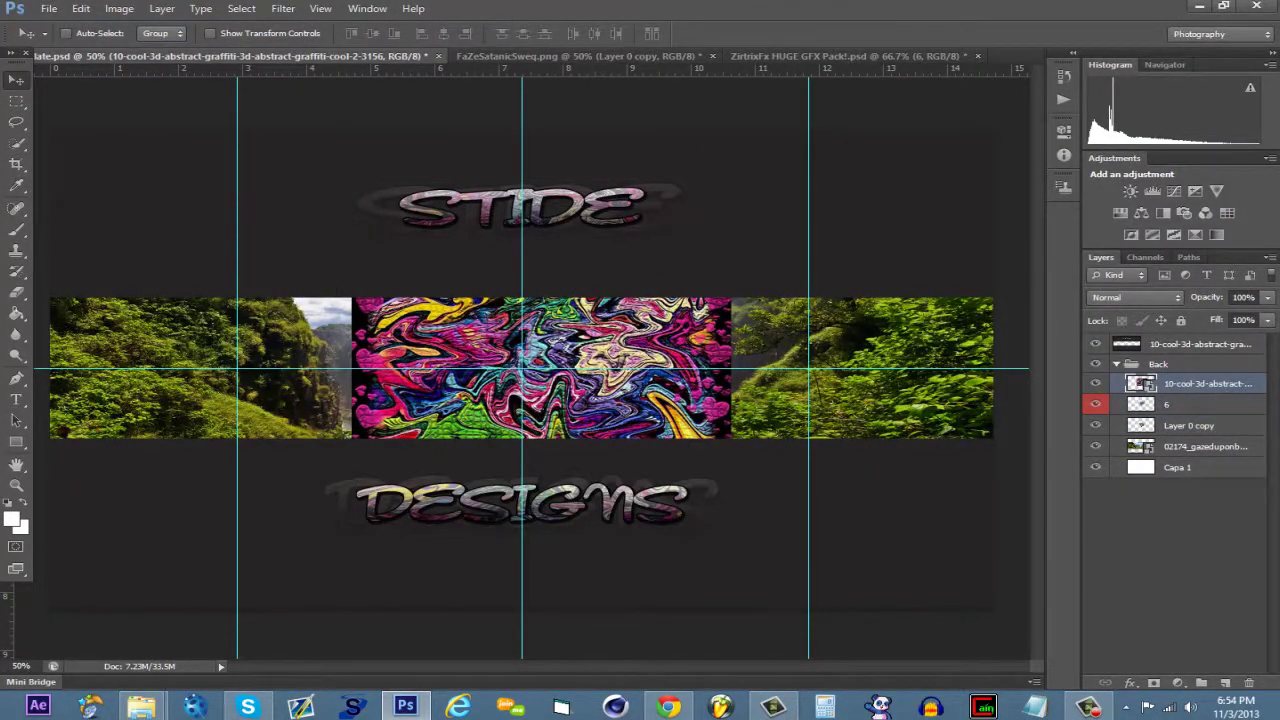
# - Move the graffiti layer beneath layer 6 and clip it to the logo layer
pyautogui.moveTo(1195, 384); pyautogui.dragTo(1195, 407)
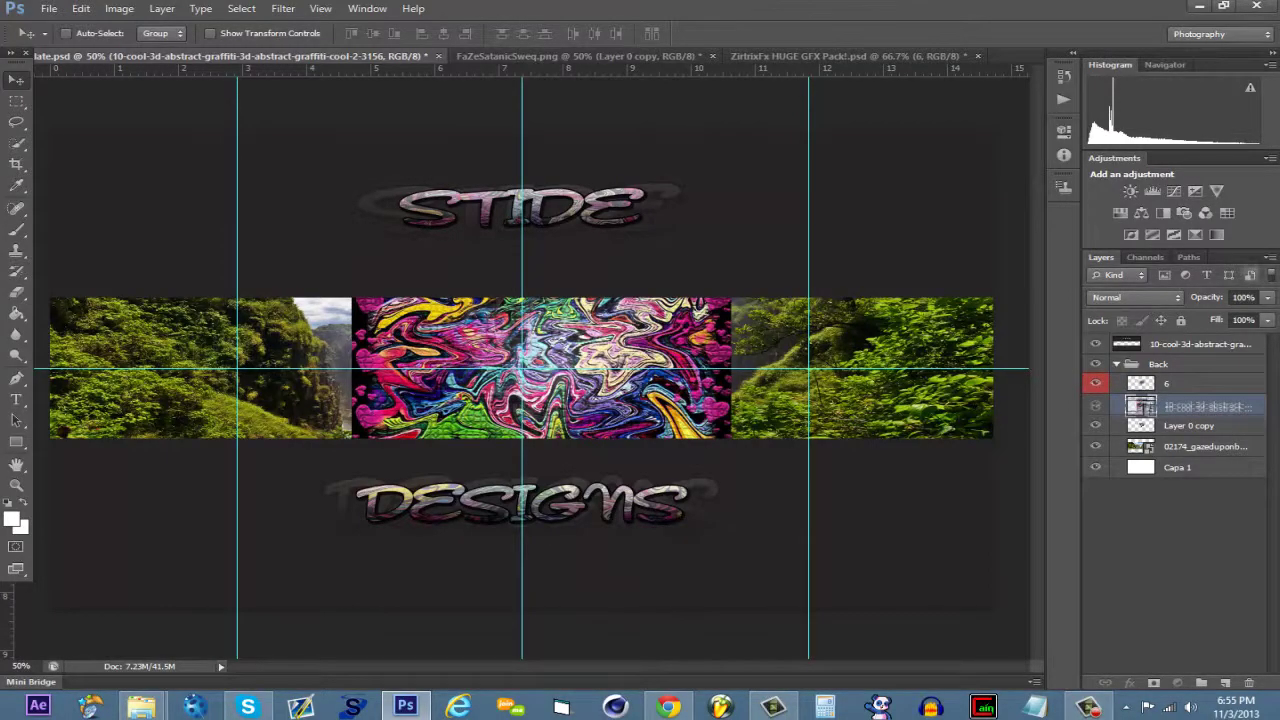
pyautogui.click(1135, 297)
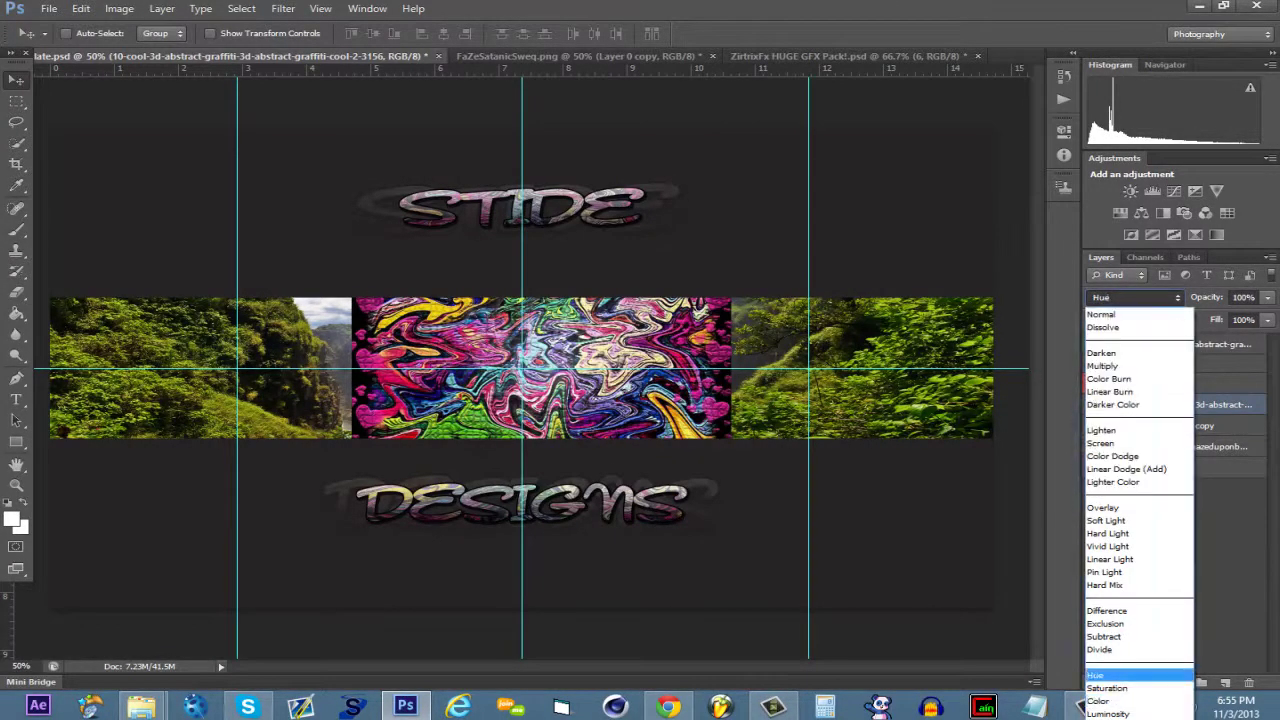
pyautogui.rightClick(1200, 404)
pyautogui.click(1100, 372)
pyautogui.hotkey('ctrl', 'z')
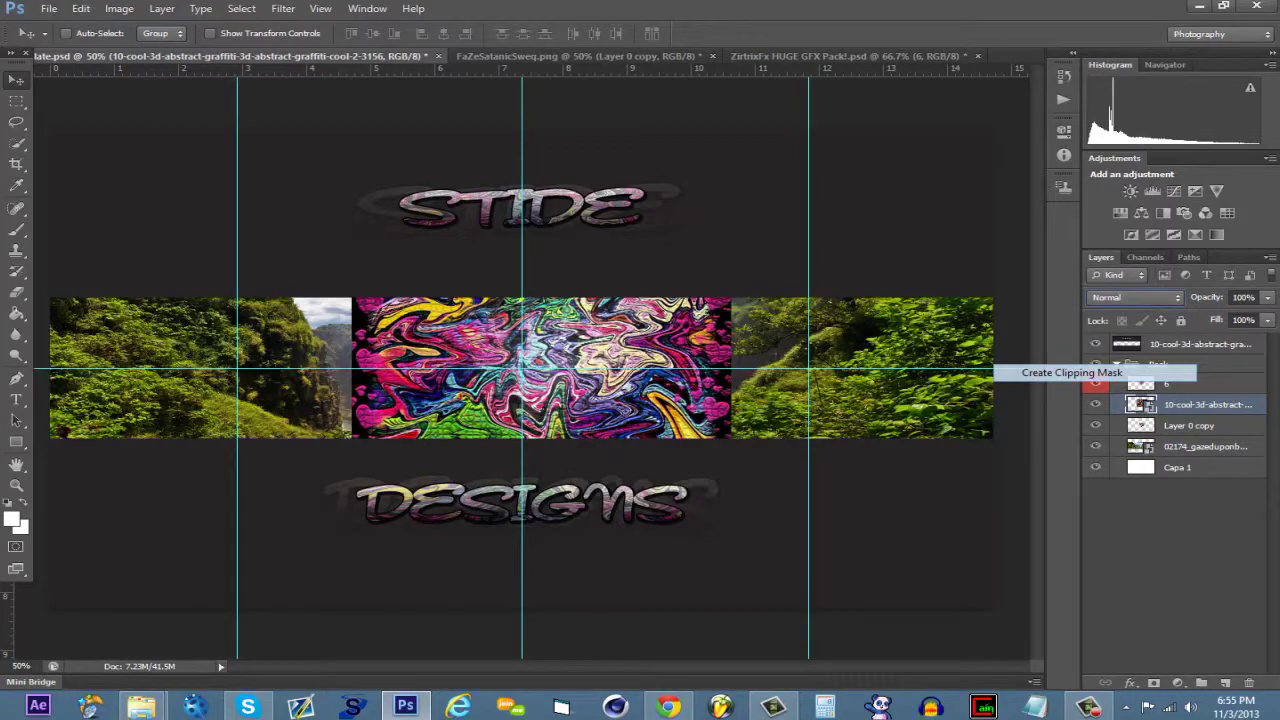
pyautogui.hotkey('ctrl', 'z')
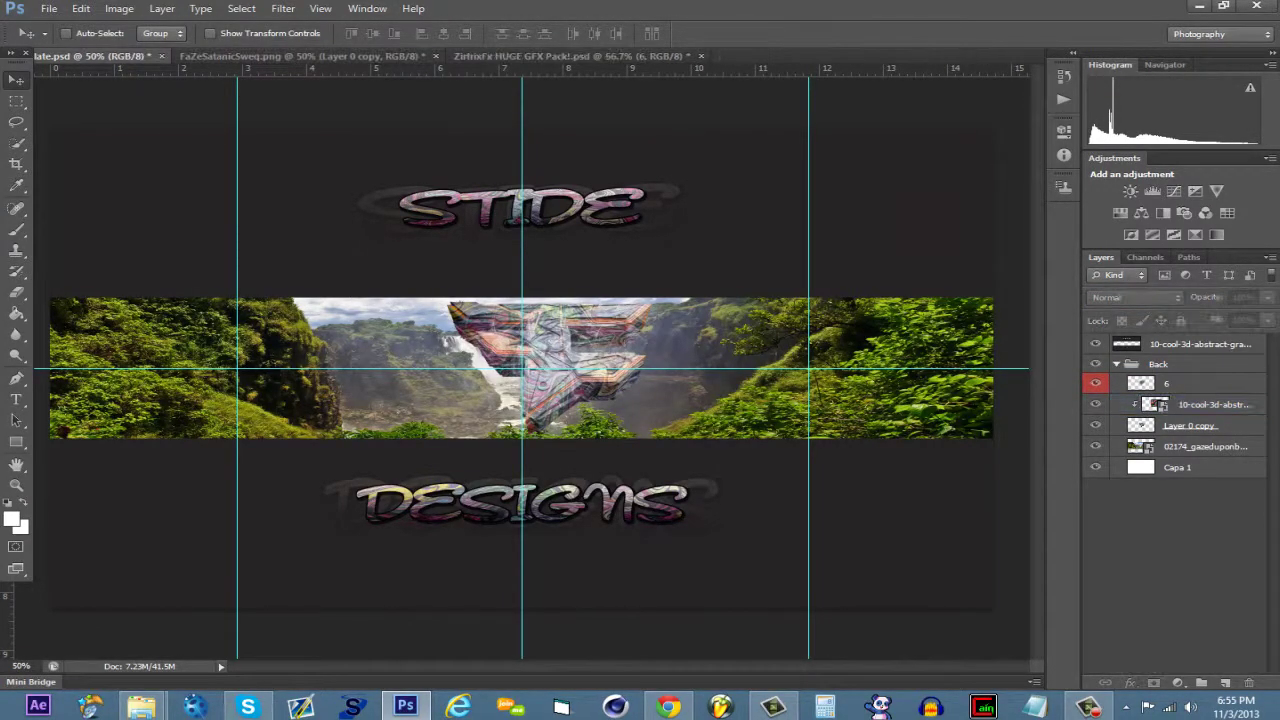
# - Bring Flare 1 from the GFX pack into the template and place it and a copy along the strip's lower and upper edges
pyautogui.hotkey('ctrl', 'Tab')
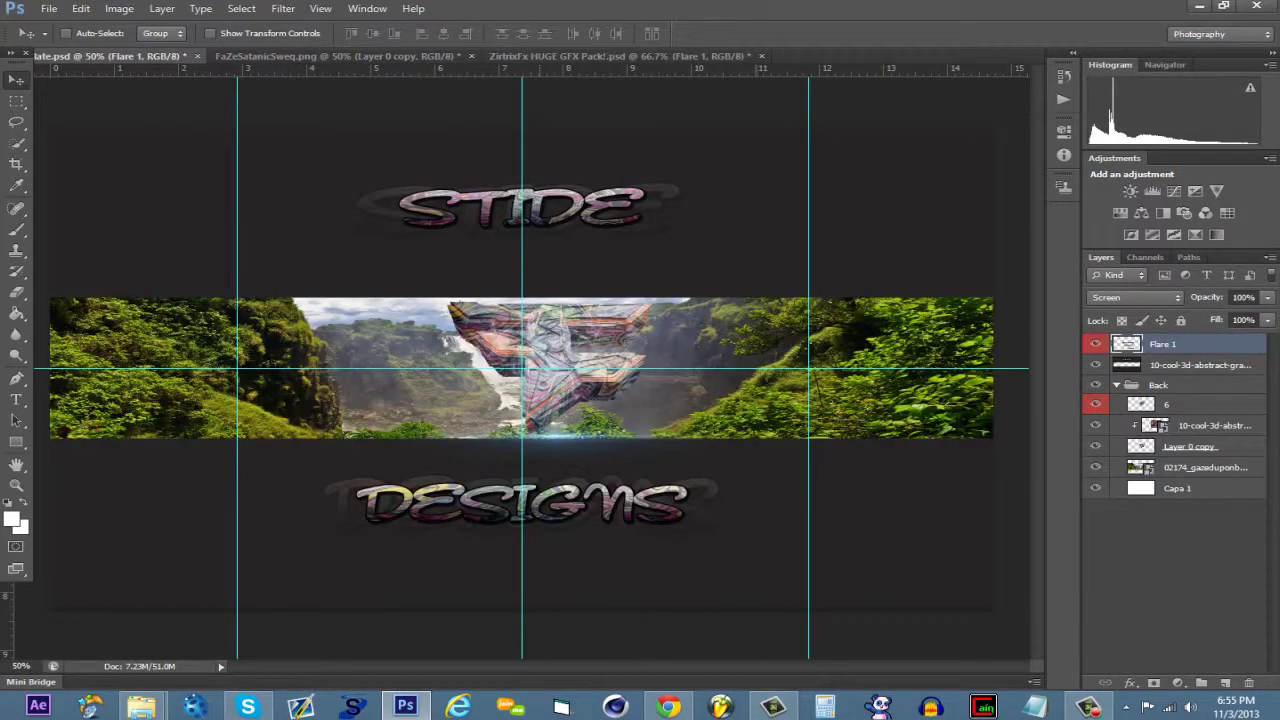
pyautogui.moveTo(529, 508); pyautogui.dragTo(705, 356)
pyautogui.press('Return')
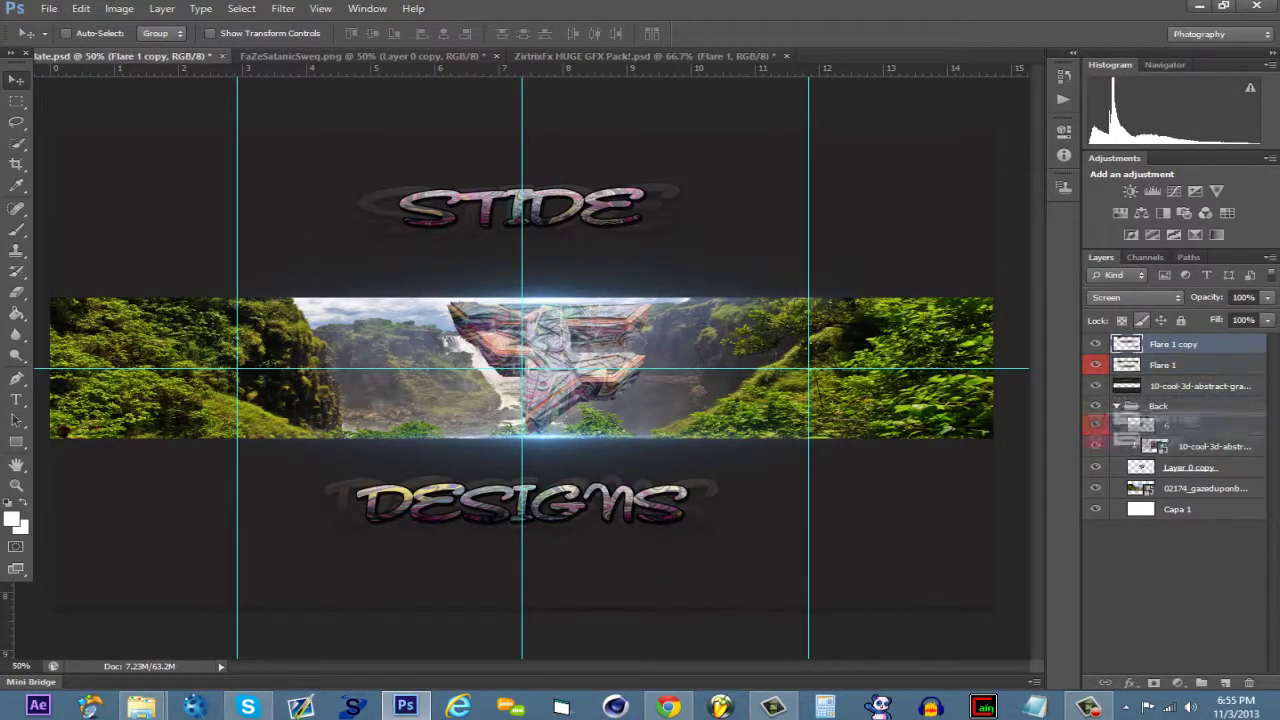
# - Bring the Gold color correction from the GFX pack's MukoFx CC's into the banner and place it above layer 6
pyautogui.hotkey('ctrl', 'shift', 'Tab')
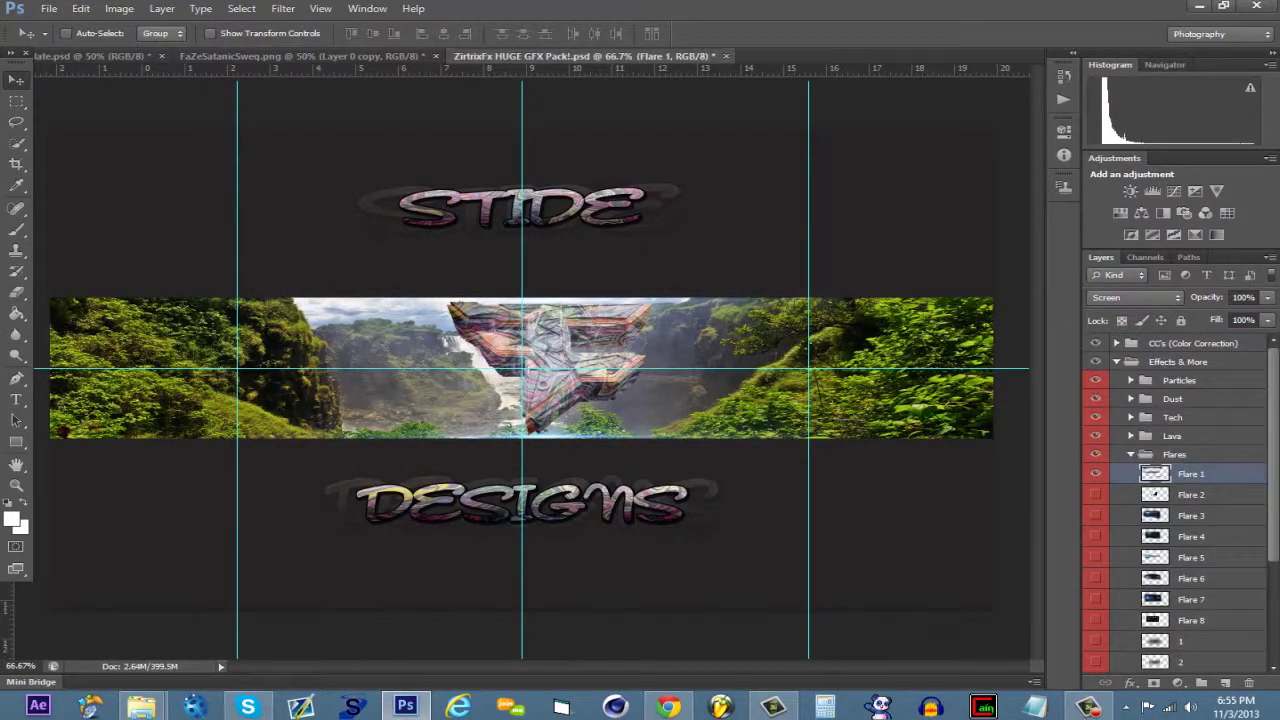
pyautogui.click(1116, 361)
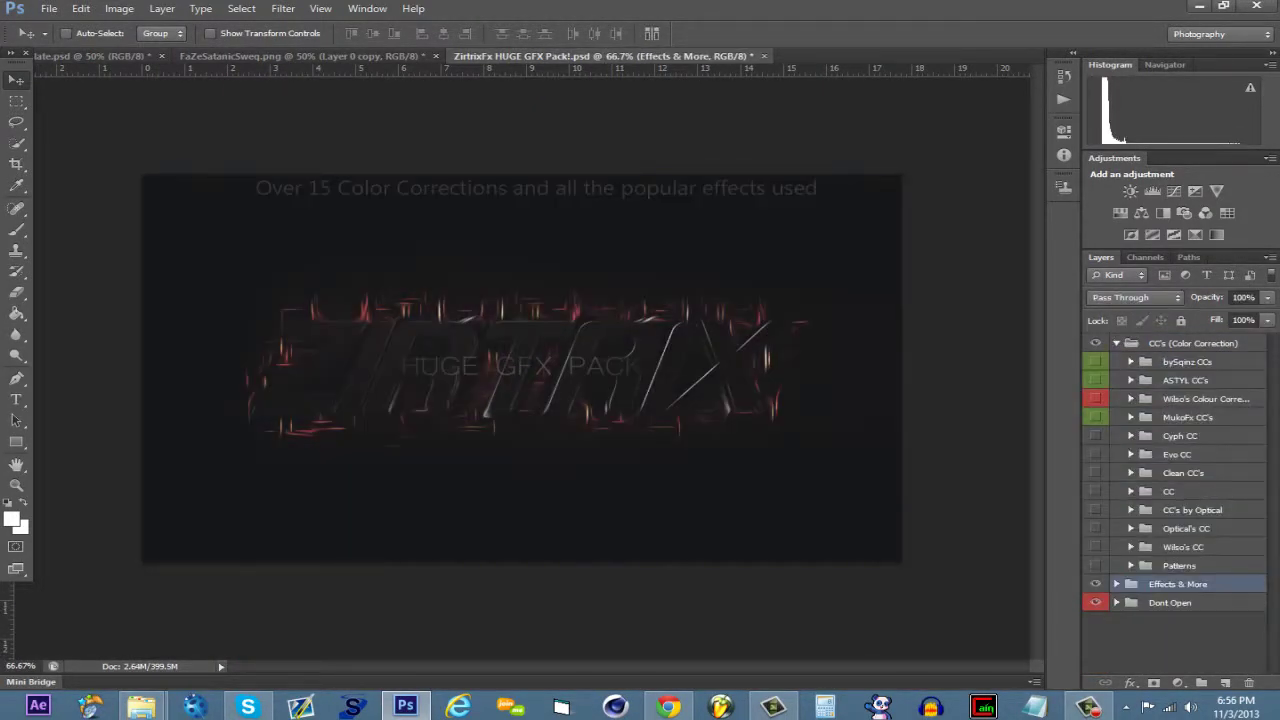
pyautogui.click(1187, 417)
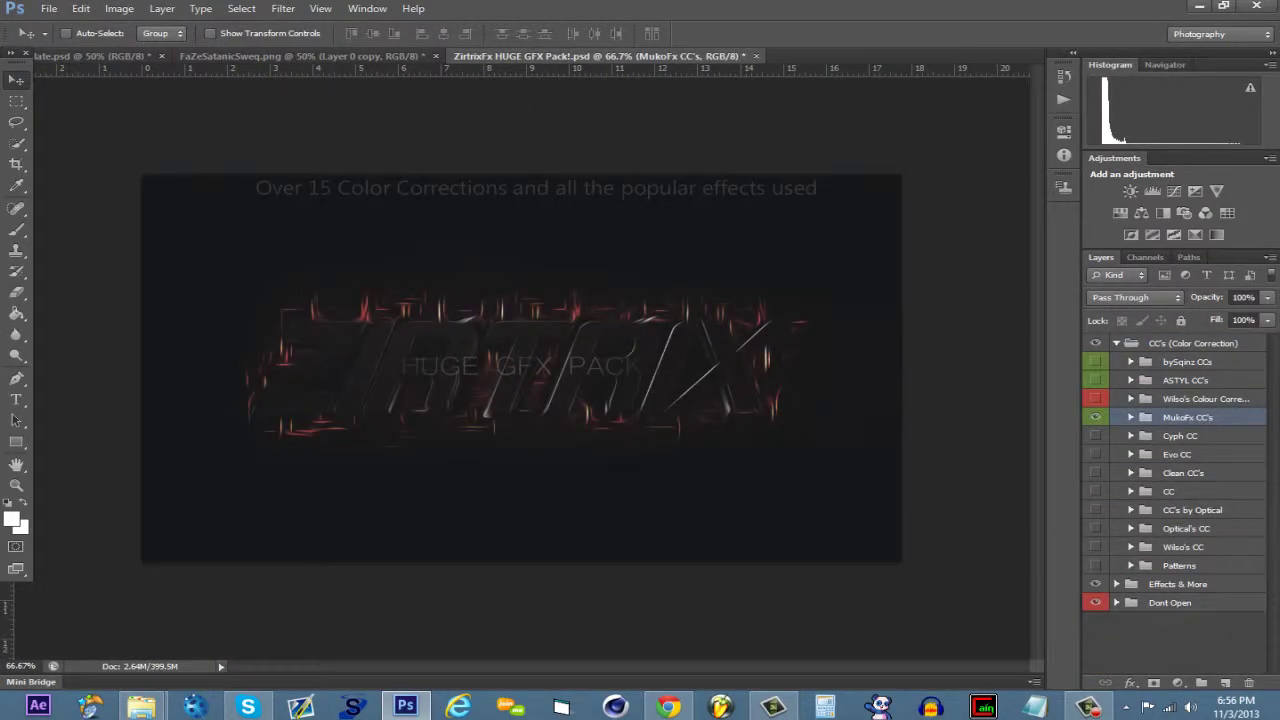
pyautogui.click(1131, 417)
pyautogui.moveTo(1172, 436); pyautogui.dragTo(520, 370)
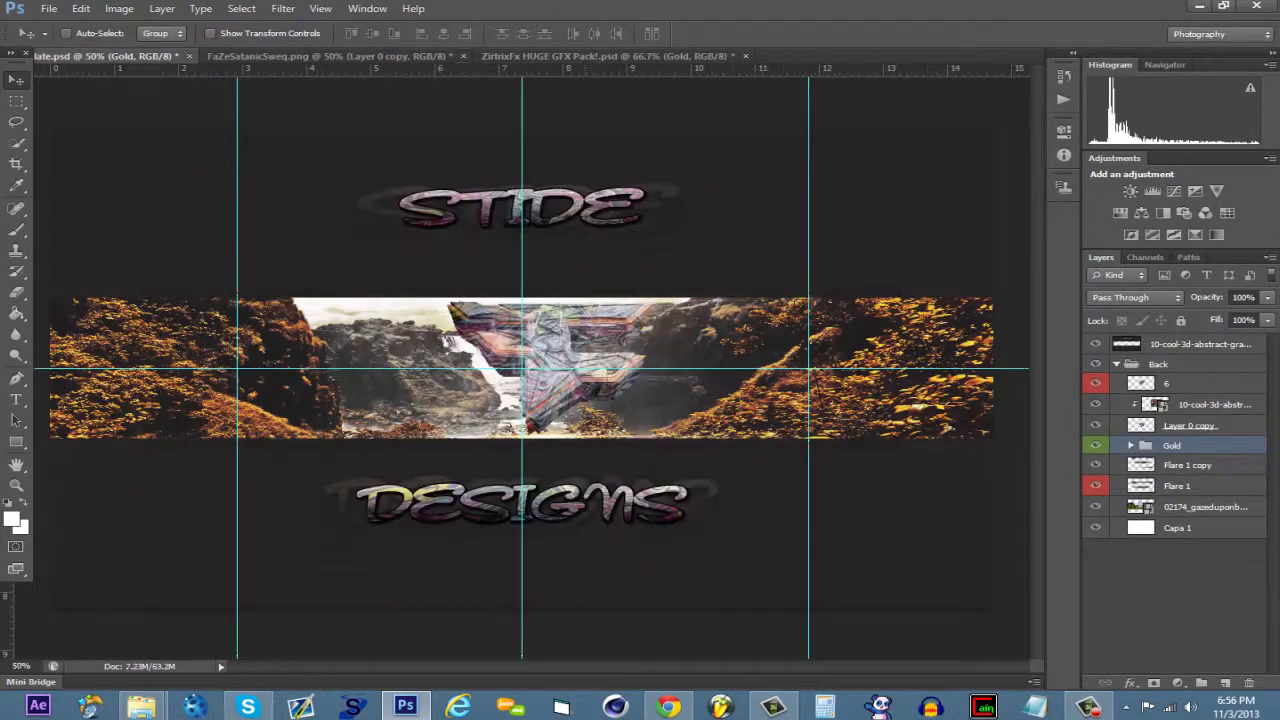
pyautogui.moveTo(1155, 404); pyautogui.dragTo(1160, 380)
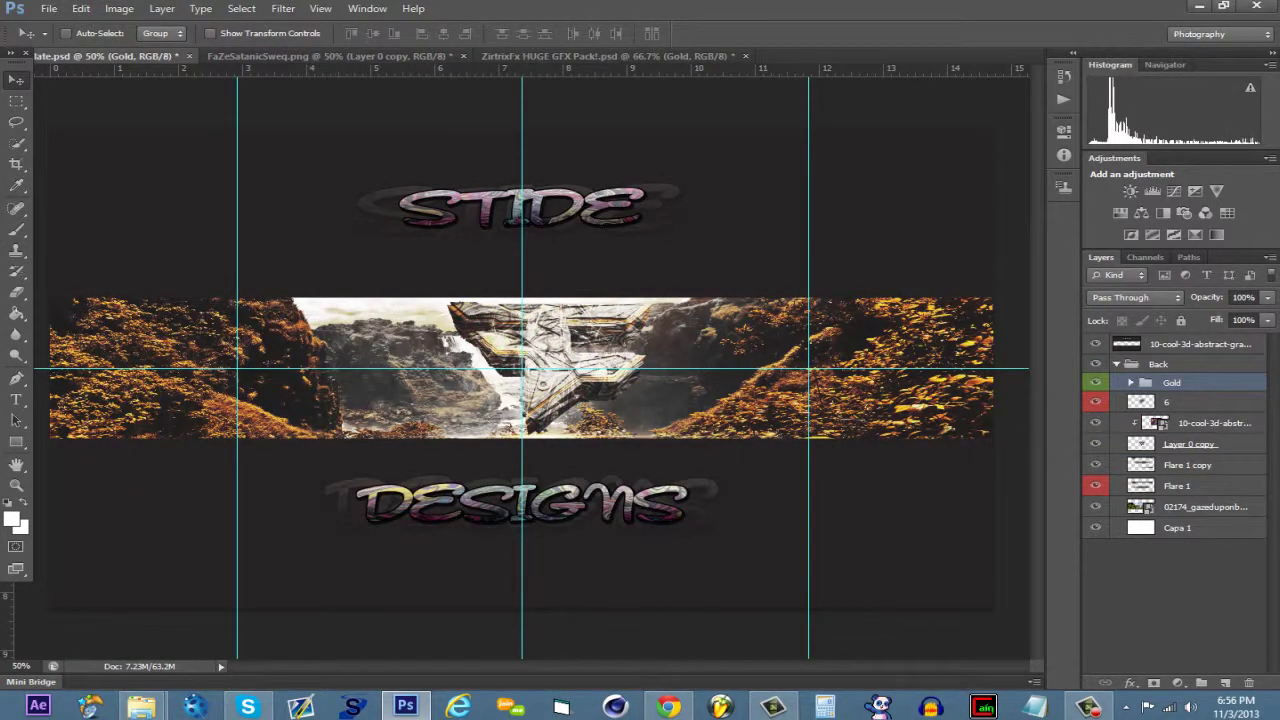
# - Add the Optical's CC color correction from the GFX pack above Gold and reduce its opacity
pyautogui.hotkey('ctrl', 'shift', 'Tab')
pyautogui.click(1131, 417)
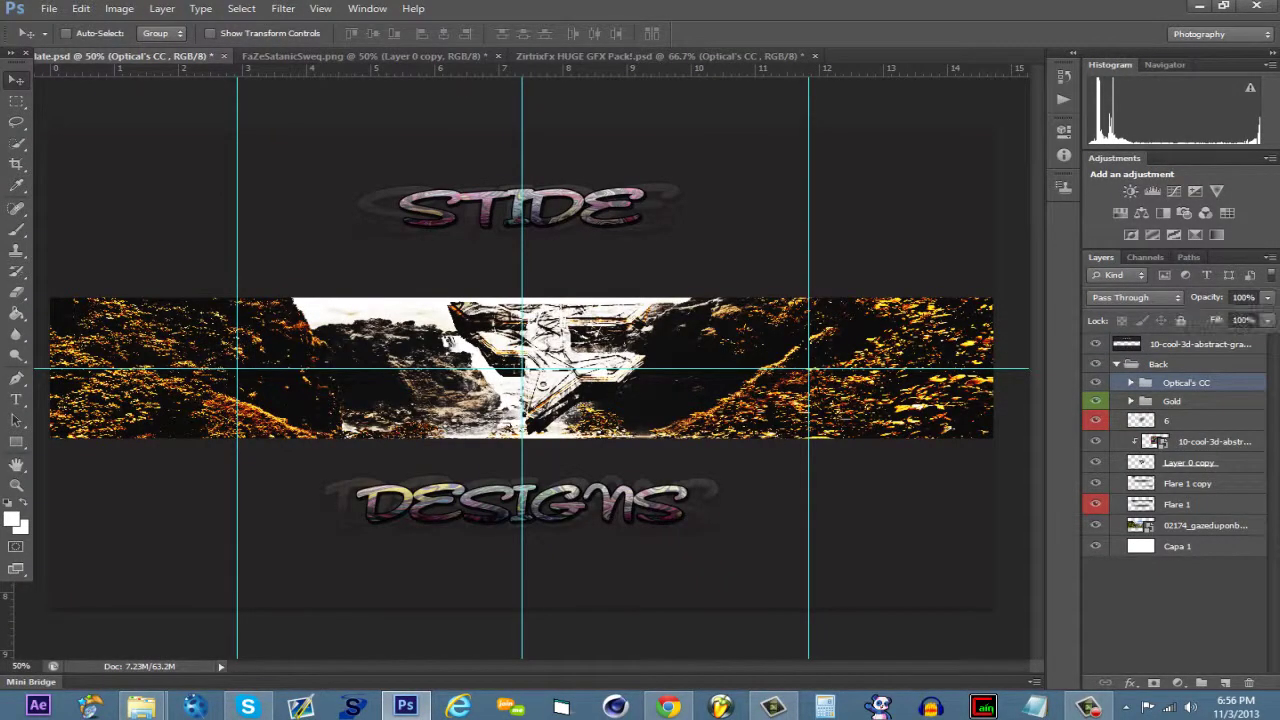
pyautogui.moveTo(1267, 297); pyautogui.dragTo(1178, 316)
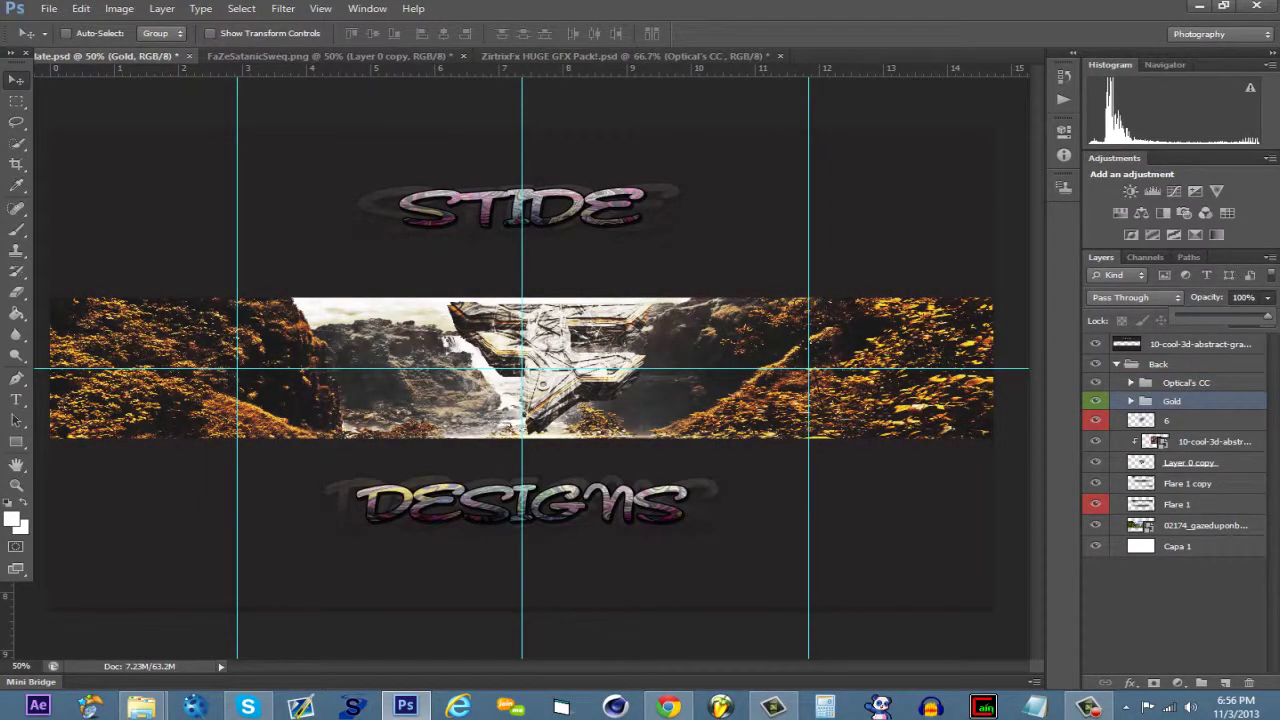
pyautogui.click(1180, 610)
# - Place the marbre blanc image, scaled and rotated to cover the banner, and move it into the Back group above Optical's CC
pyautogui.click(141, 706)
pyautogui.moveTo(1029, 177); pyautogui.dragTo(522, 368)
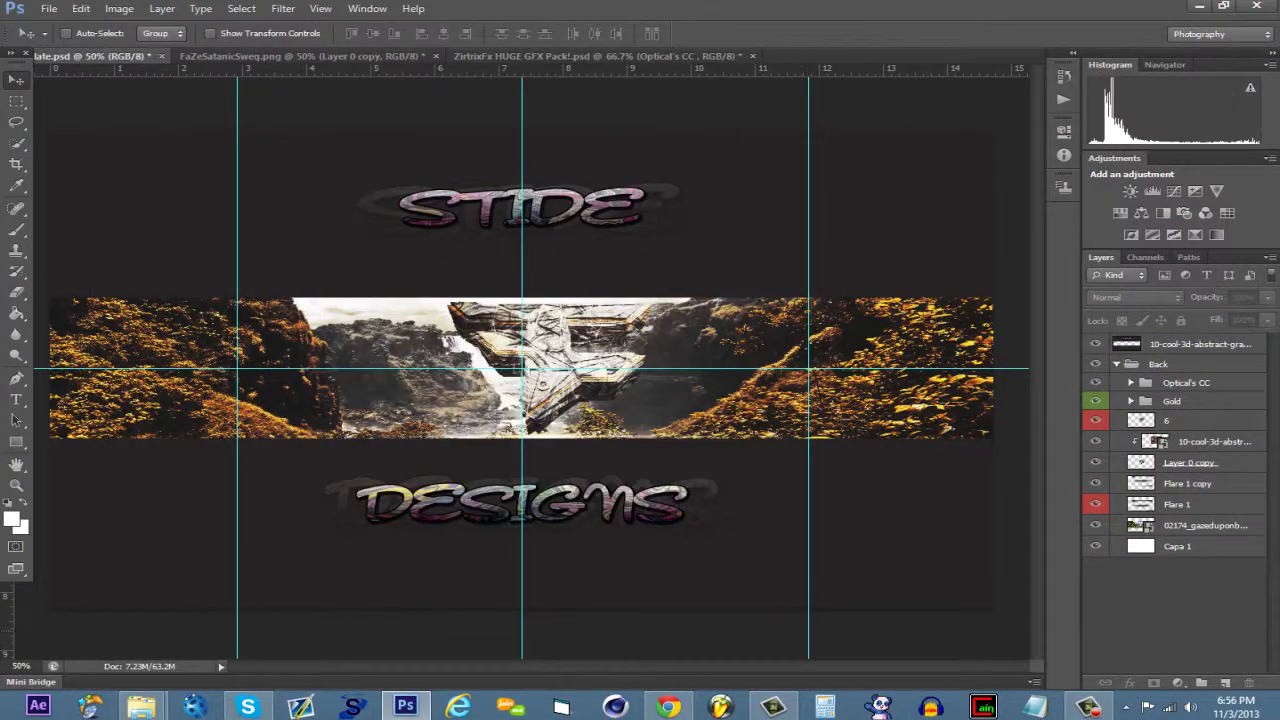
pyautogui.moveTo(800, 600); pyautogui.dragTo(1000, 420)
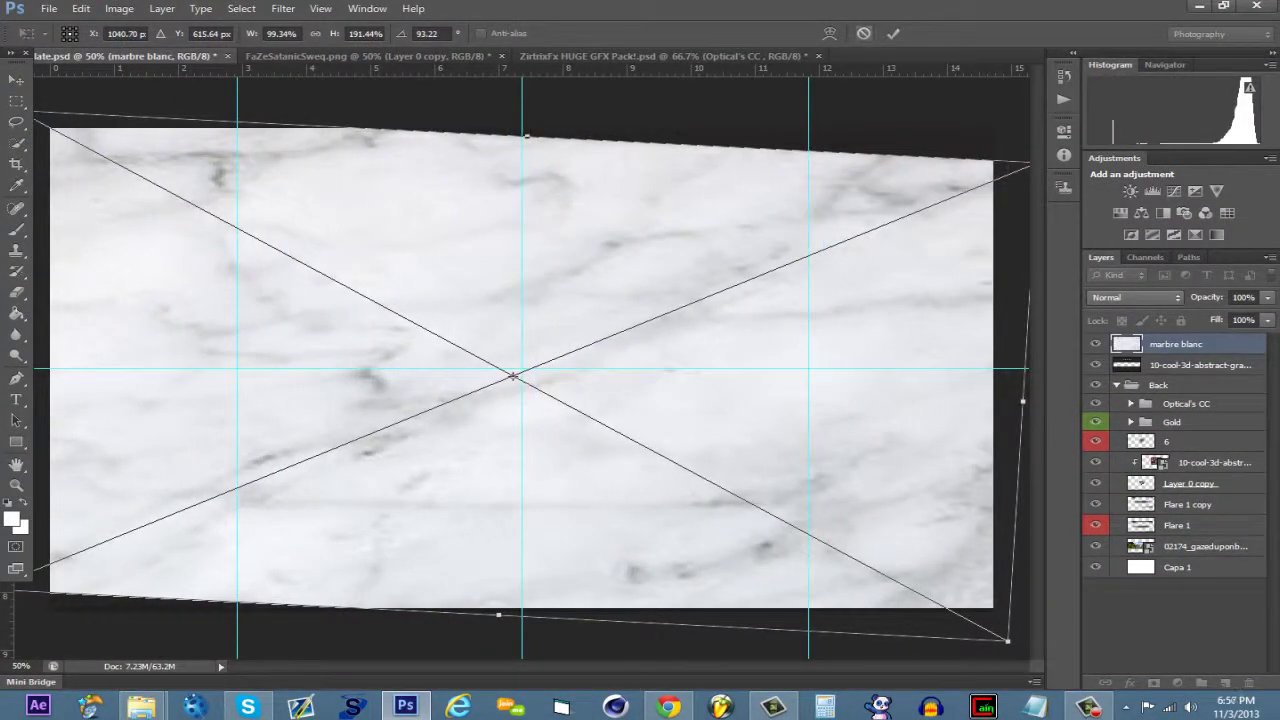
pyautogui.press('Return')
pyautogui.hotkey('ctrl', '[')
pyautogui.hotkey('ctrl', '[')
# - Lower the marbre blanc layer's opacity to 30% and try lightening blend modes such as Lighter Color
pyautogui.press('3')
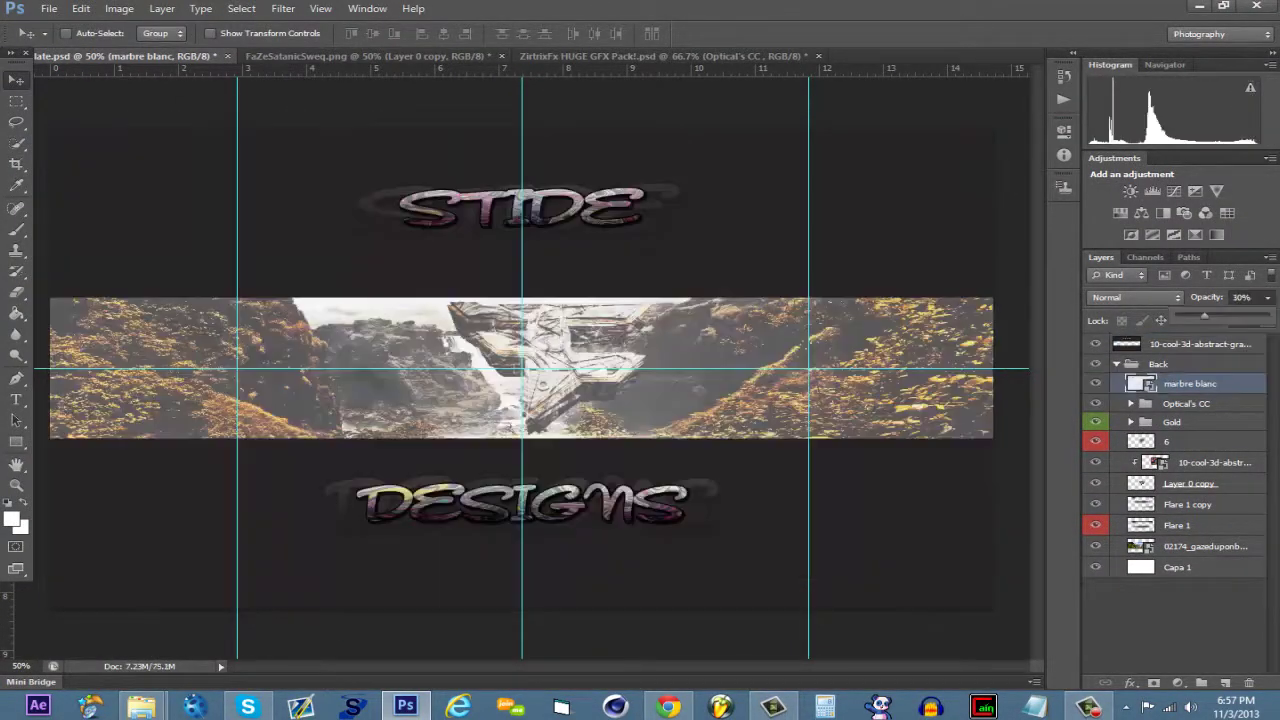
pyautogui.click(1135, 297)
pyautogui.click(1120, 472)
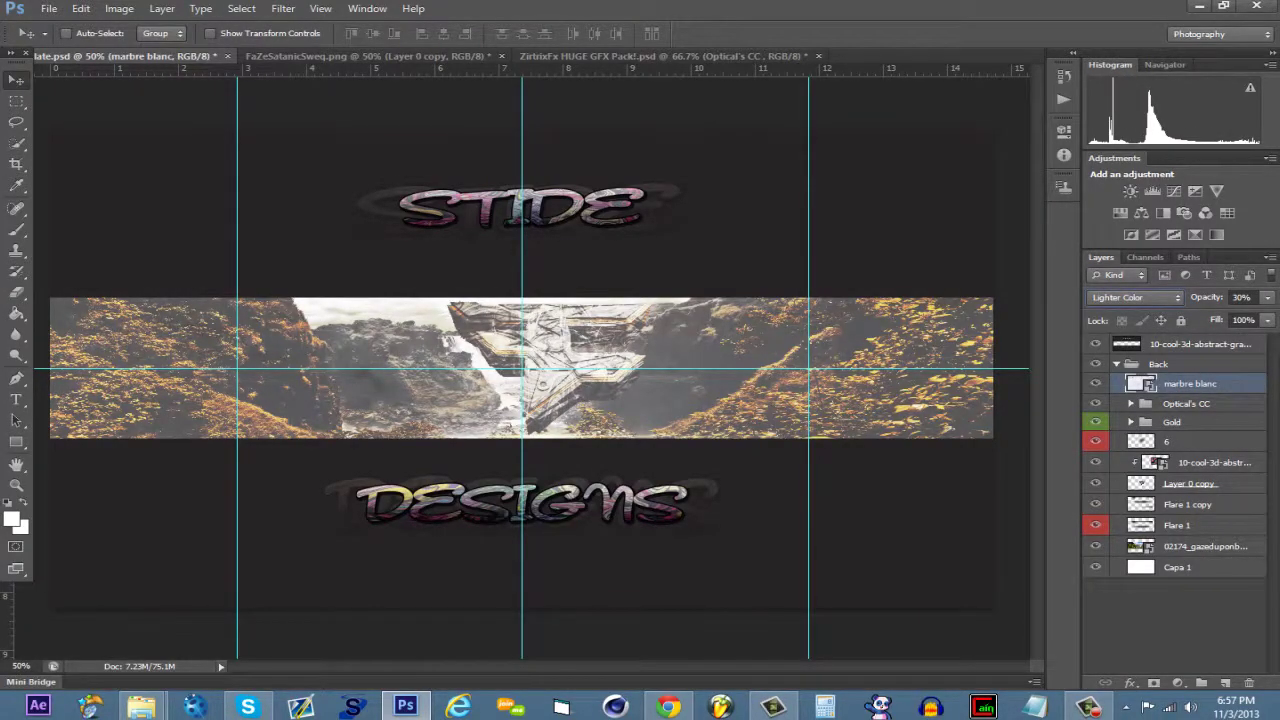
pyautogui.hotkey('shift', '-')
pyautogui.moveTo(1267, 297); pyautogui.dragTo(1204, 316)
pyautogui.click(1170, 620)
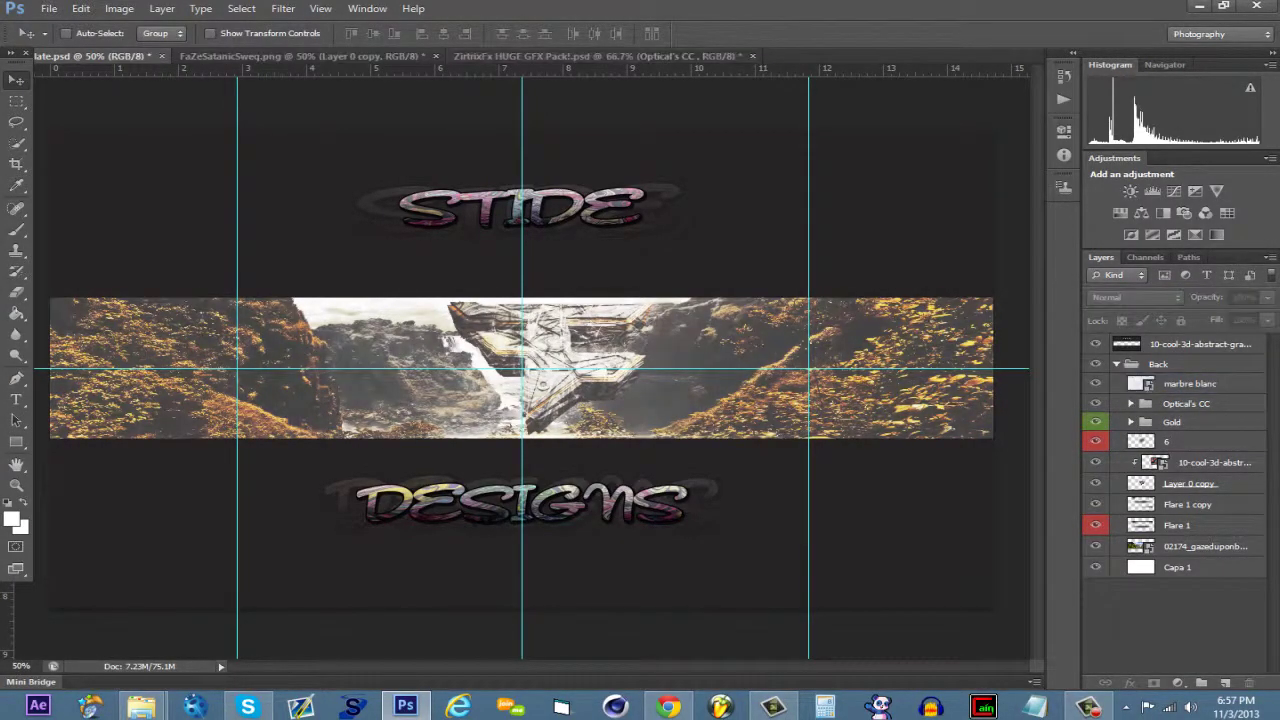
# - Bring Grunge layer 6 from the GFX pack into the banner and move it into the Back group above marbre blanc
pyautogui.hotkey('ctrl', 'shift', 'Tab')
pyautogui.click(1116, 343)
pyautogui.click(1116, 362)
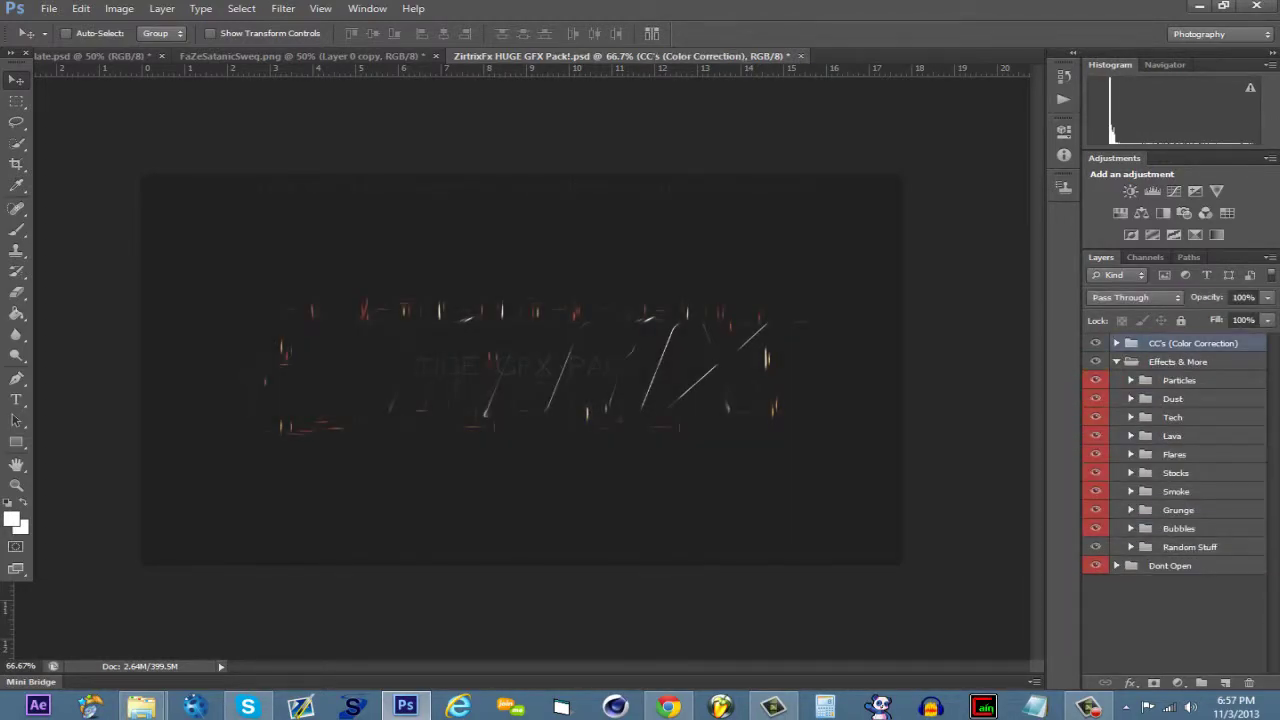
pyautogui.click(1131, 510)
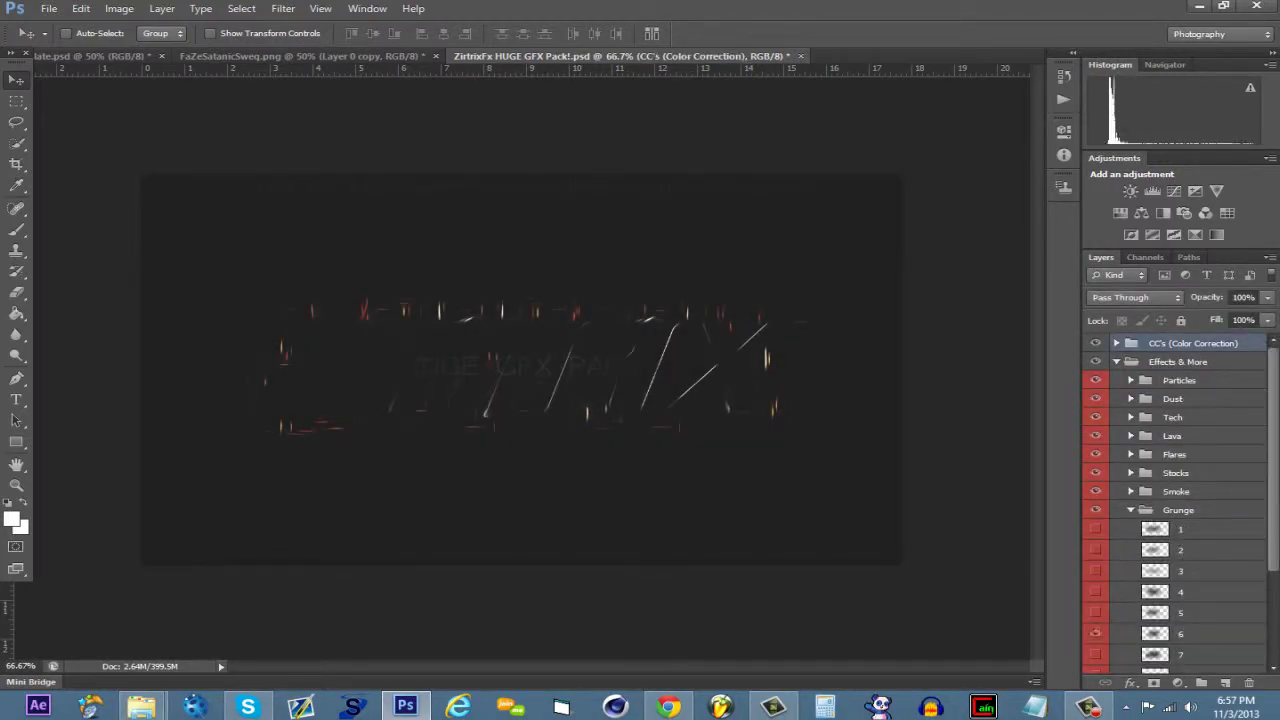
pyautogui.moveTo(1155, 633); pyautogui.dragTo(400, 250)
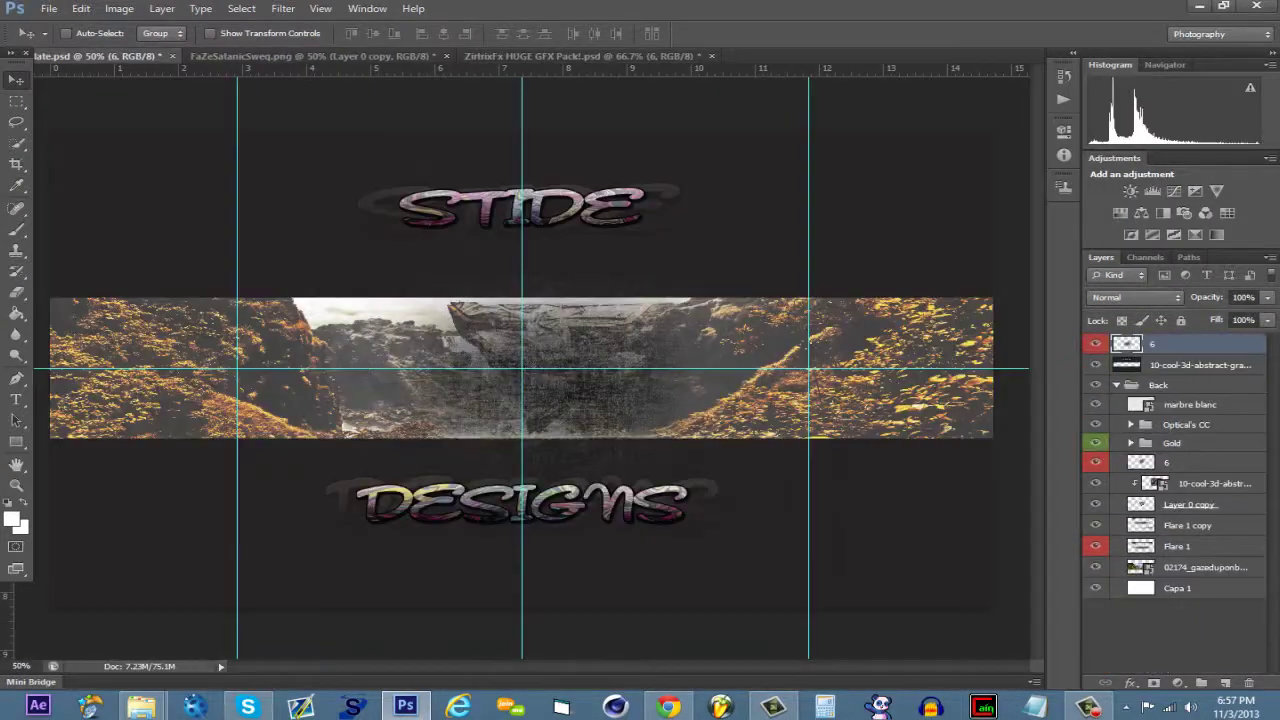
pyautogui.moveTo(1128, 344); pyautogui.dragTo(1140, 398)
# - Set the new grunge layer's blend mode to Linear Dodge (Add) and its opacity to 14%
pyautogui.click(1135, 297)
pyautogui.click(1140, 466)
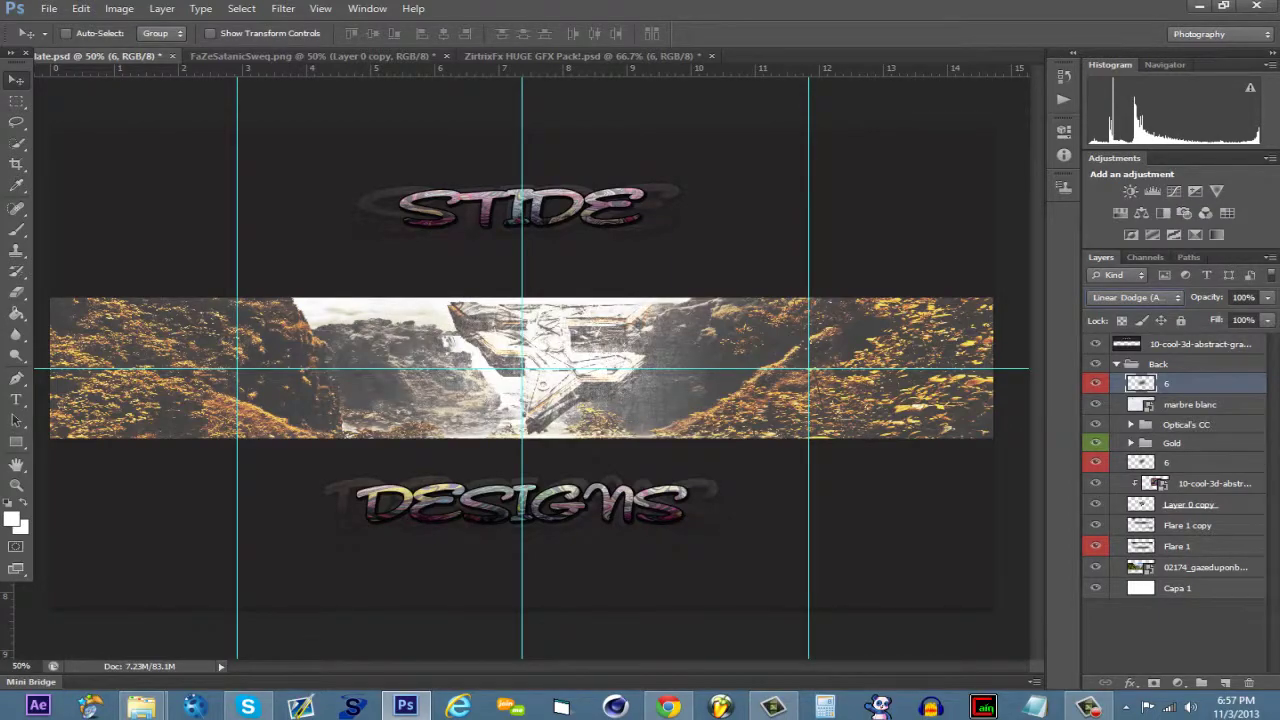
pyautogui.moveTo(1267, 297); pyautogui.dragTo(1189, 316)
# - Move the grunge layer beneath the logo layer, Layer 0 copy, and adjust its position behind the logo
pyautogui.hotkey('ctrl', '[')
pyautogui.hotkey('ctrl', '[')
pyautogui.hotkey('ctrl', '[')
pyautogui.hotkey('ctrl', '[')
pyautogui.hotkey('ctrl', '[')
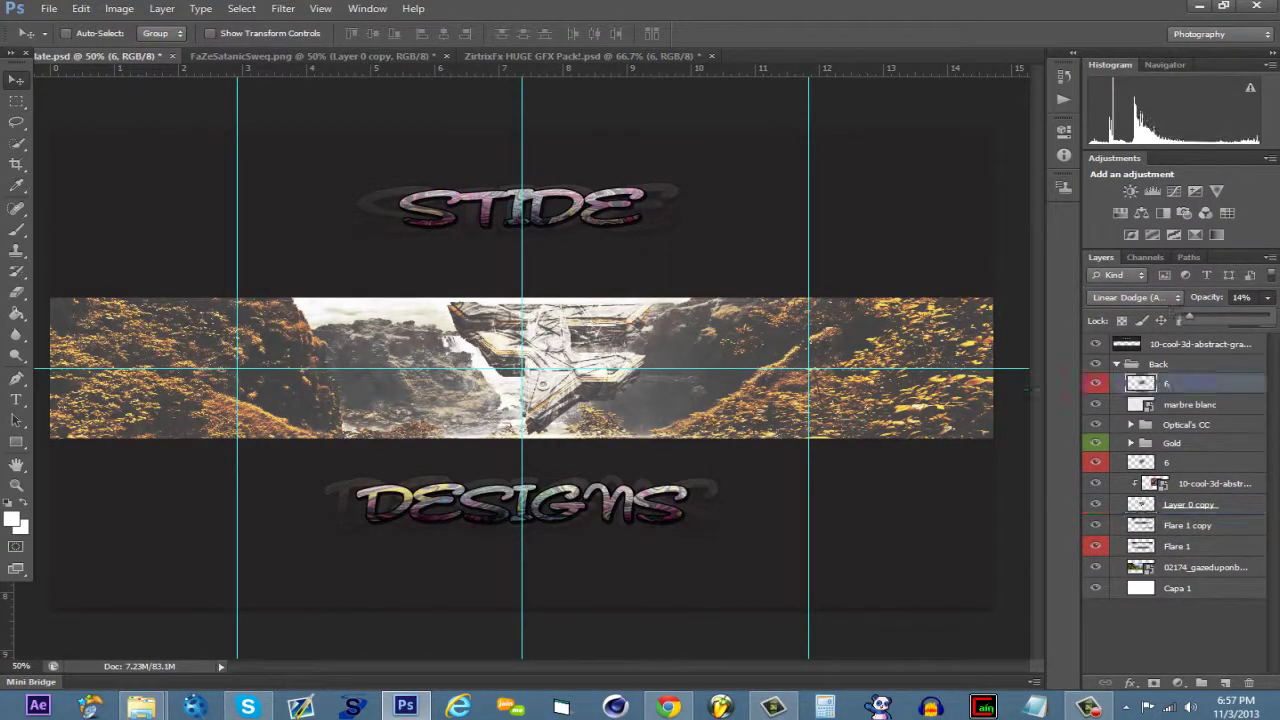
pyautogui.moveTo(630, 369); pyautogui.dragTo(683, 370)
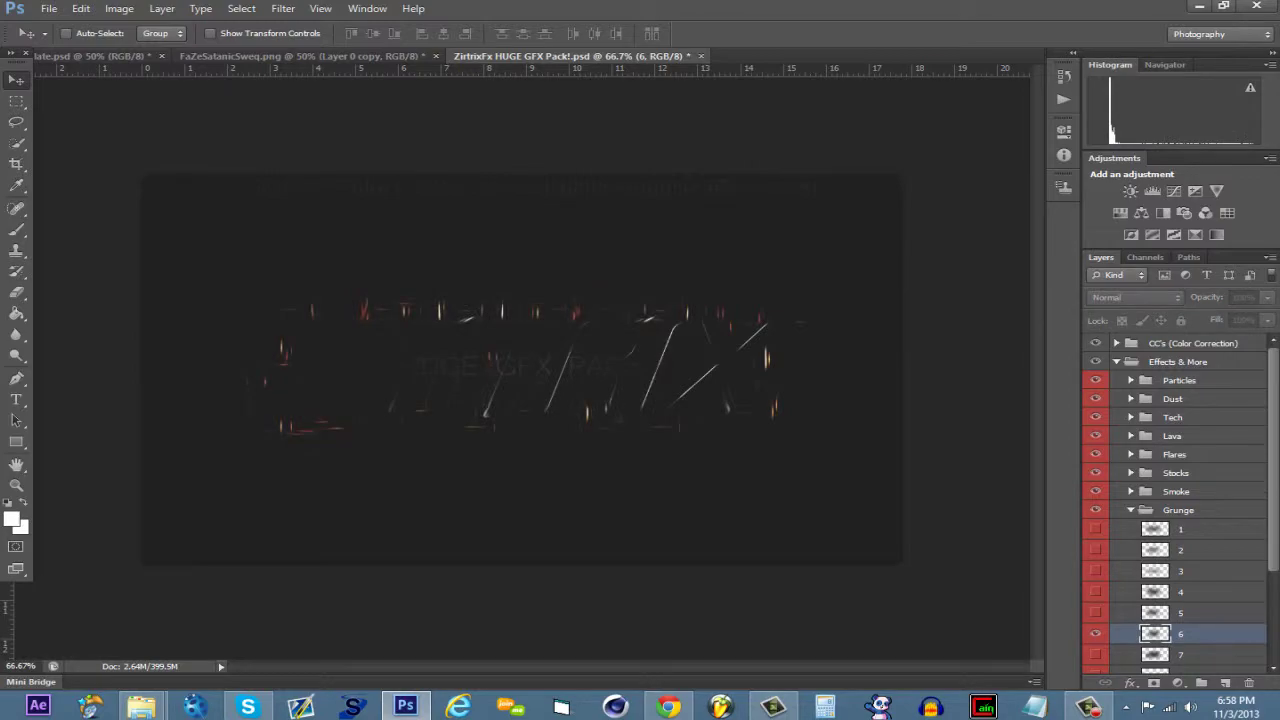
# - Bring the Rain_Texture layer from the GFX pack into the banner and place it beneath the Gold group
pyautogui.click(1131, 510)
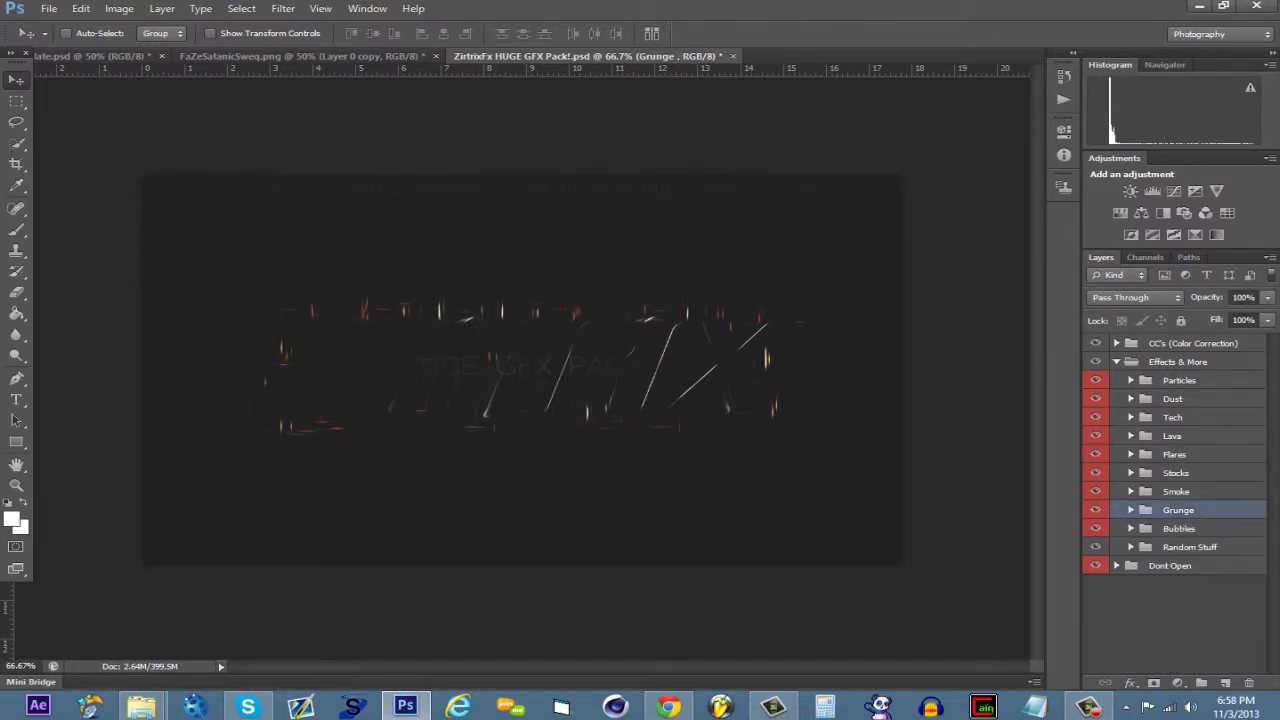
pyautogui.keyDown('ctrl'); pyautogui.click(586, 277); pyautogui.keyUp('ctrl')
pyautogui.moveTo(146, 183); pyautogui.dragTo(580, 325)
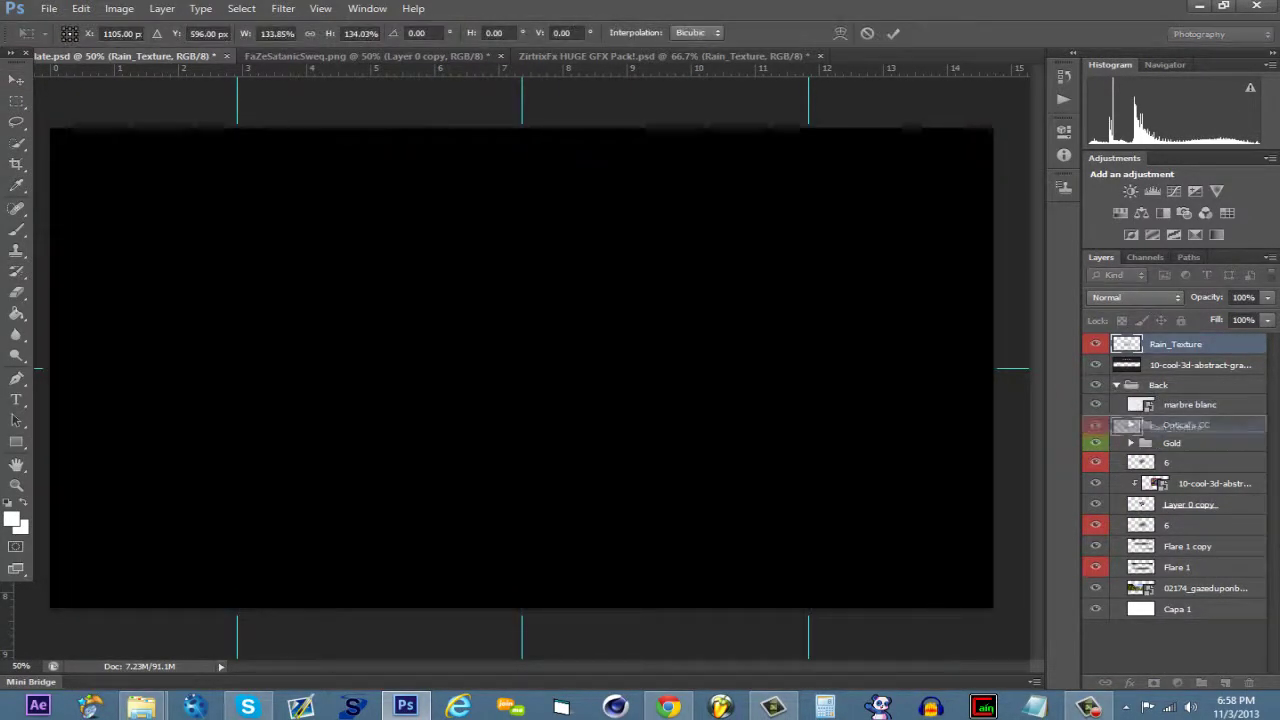
pyautogui.moveTo(1175, 343); pyautogui.dragTo(1175, 452)
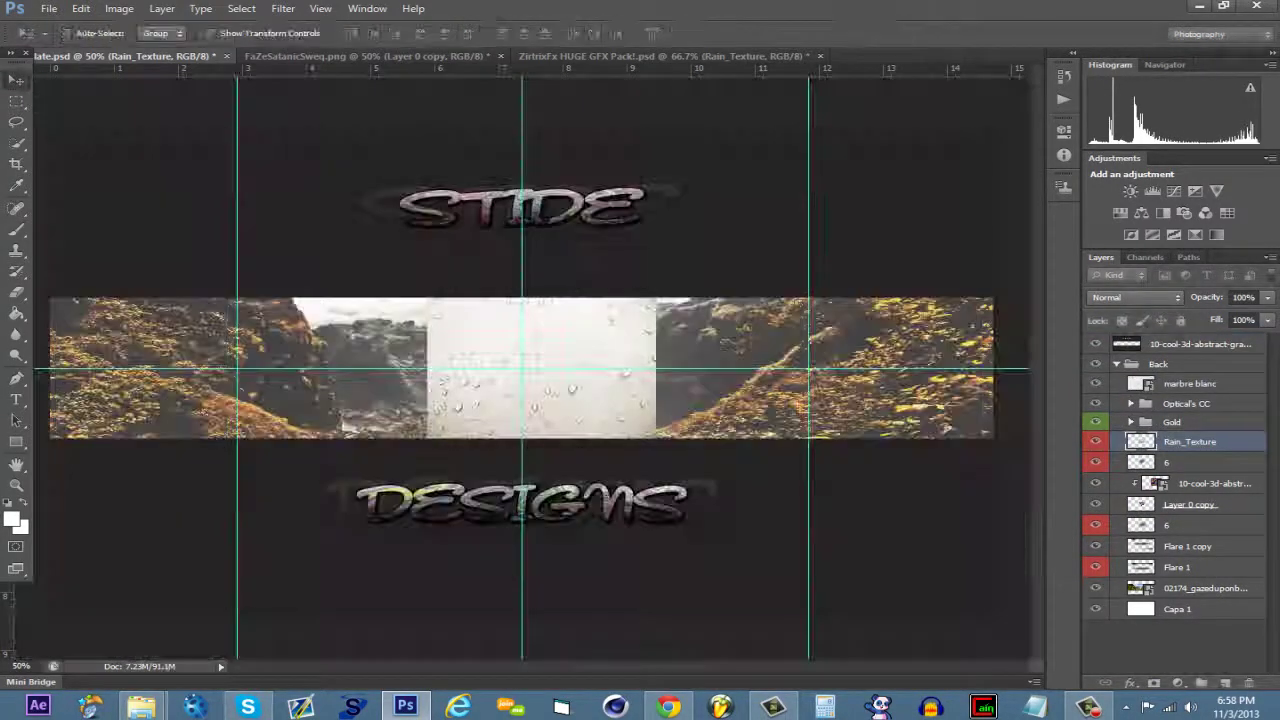
# - Try Multiply and Hard Mix on Rain_Texture, then move it beneath layer 6 with its opacity at 47%
pyautogui.press('Down')
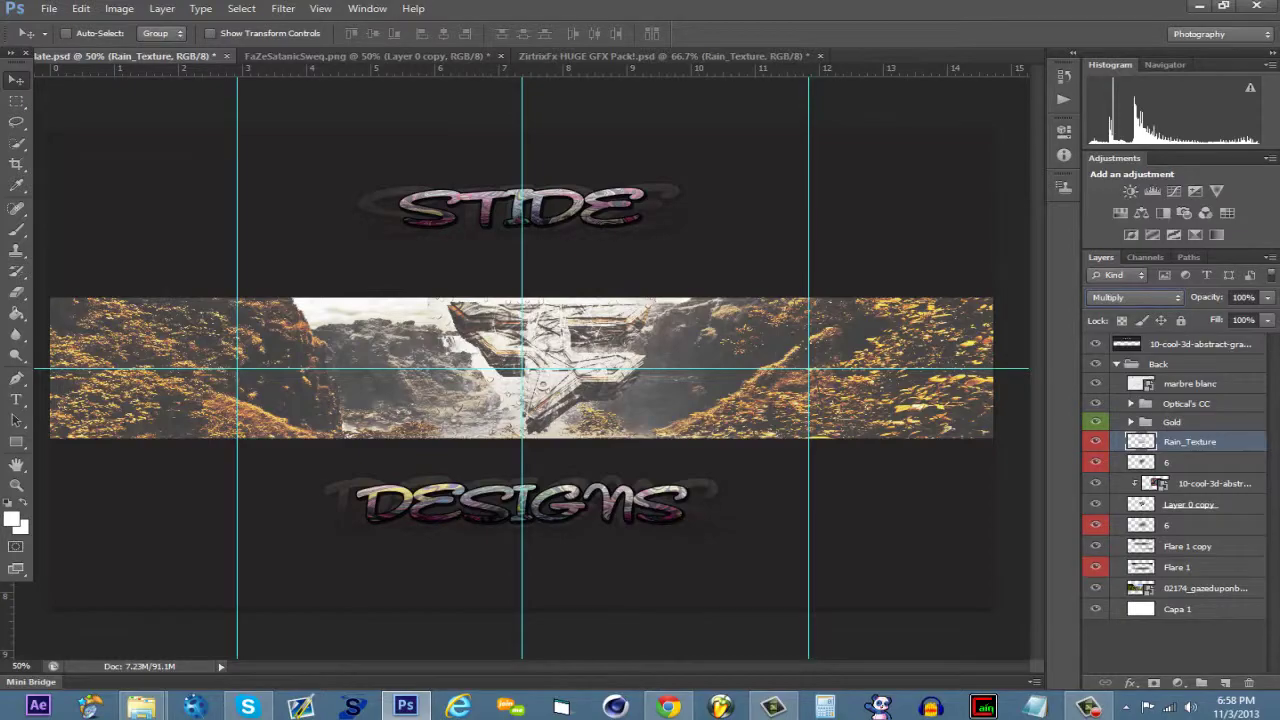
pyautogui.hotkey('shift', 'alt', 'l')
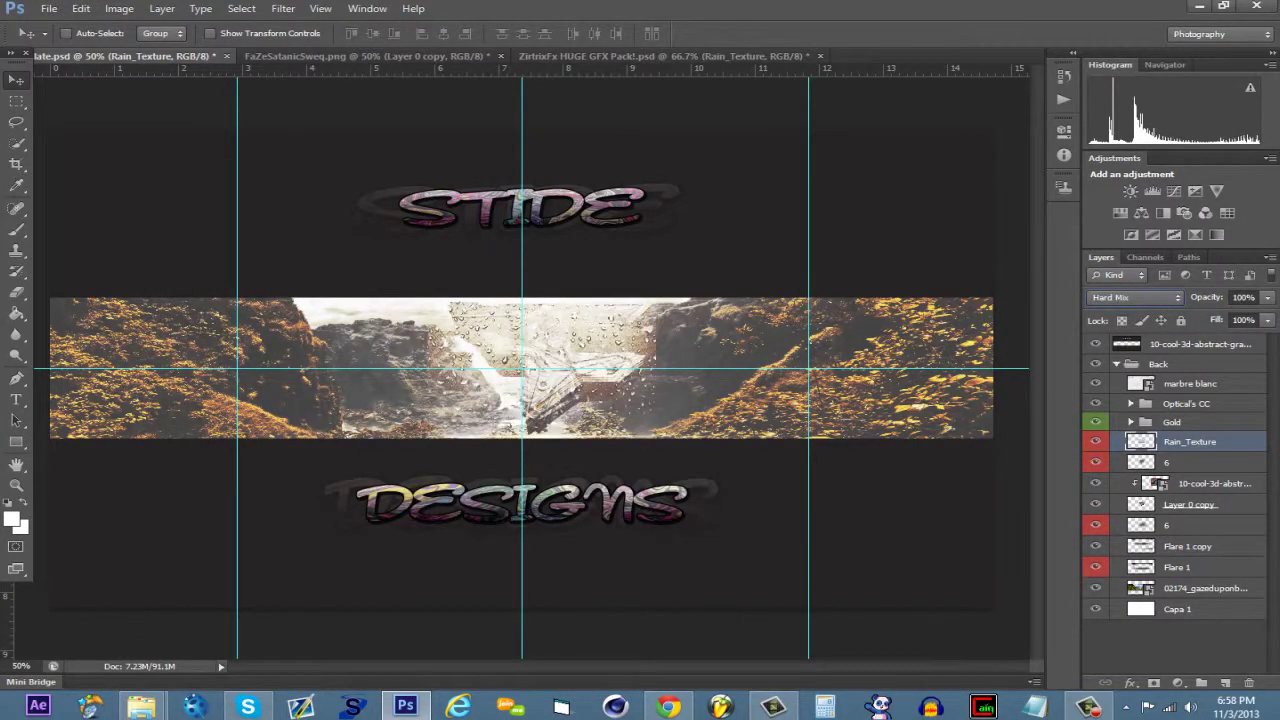
pyautogui.hotkey('ctrl', '[')
pyautogui.press('4')
pyautogui.press('7')
# - Try Normal blending on Rain_Texture, then set it to Pin Light at 64% opacity
pyautogui.click(1135, 297)
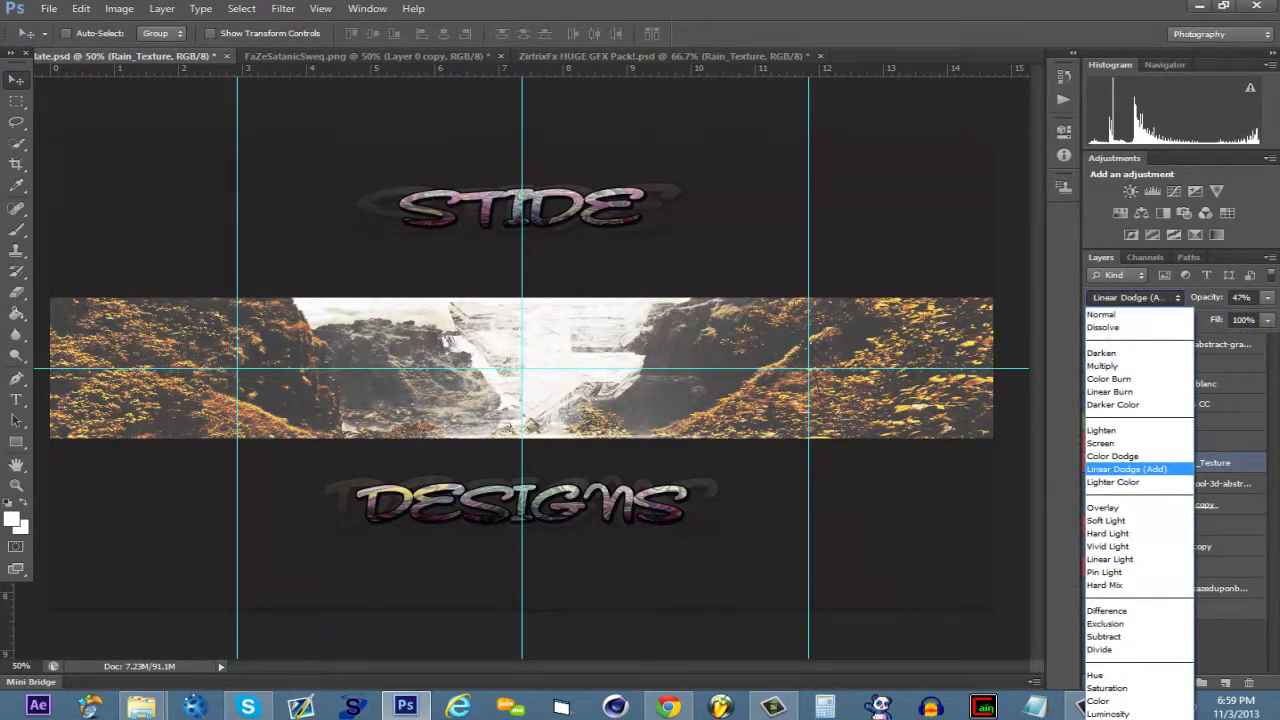
pyautogui.click(1161, 316)
pyautogui.moveTo(1267, 297); pyautogui.dragTo(1234, 316)
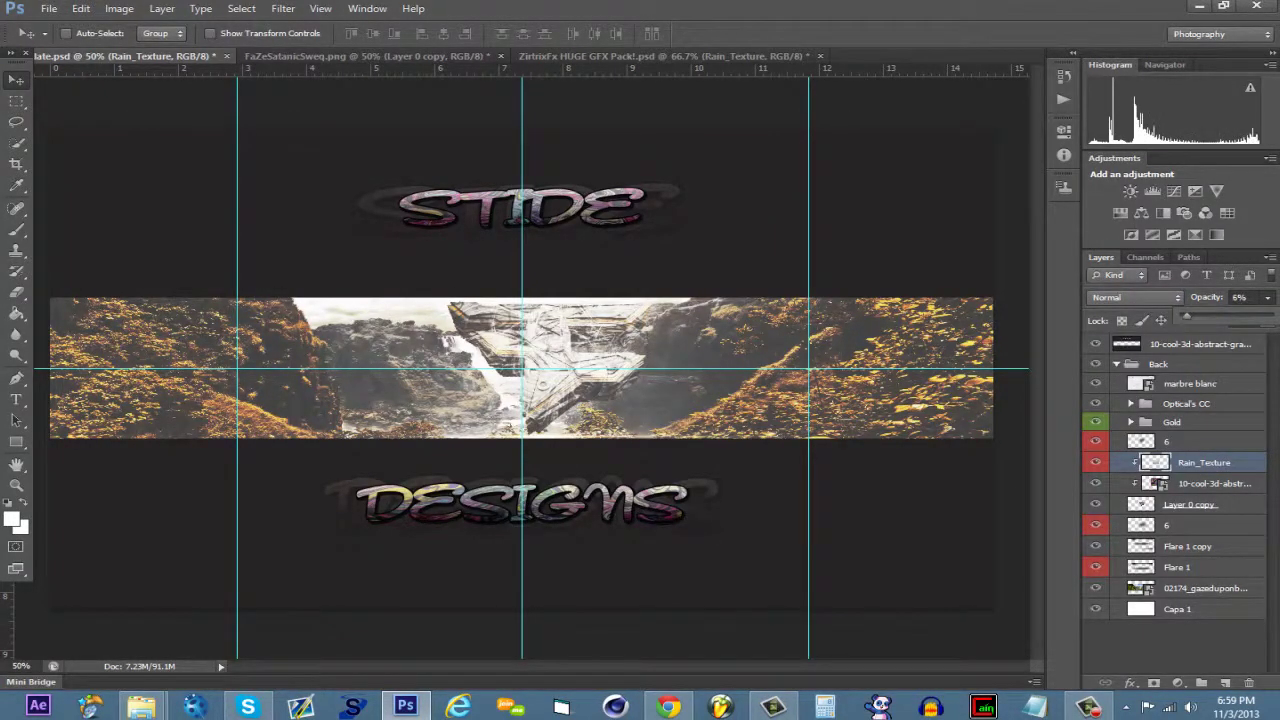
pyautogui.click(1135, 297)
pyautogui.click(1104, 572)
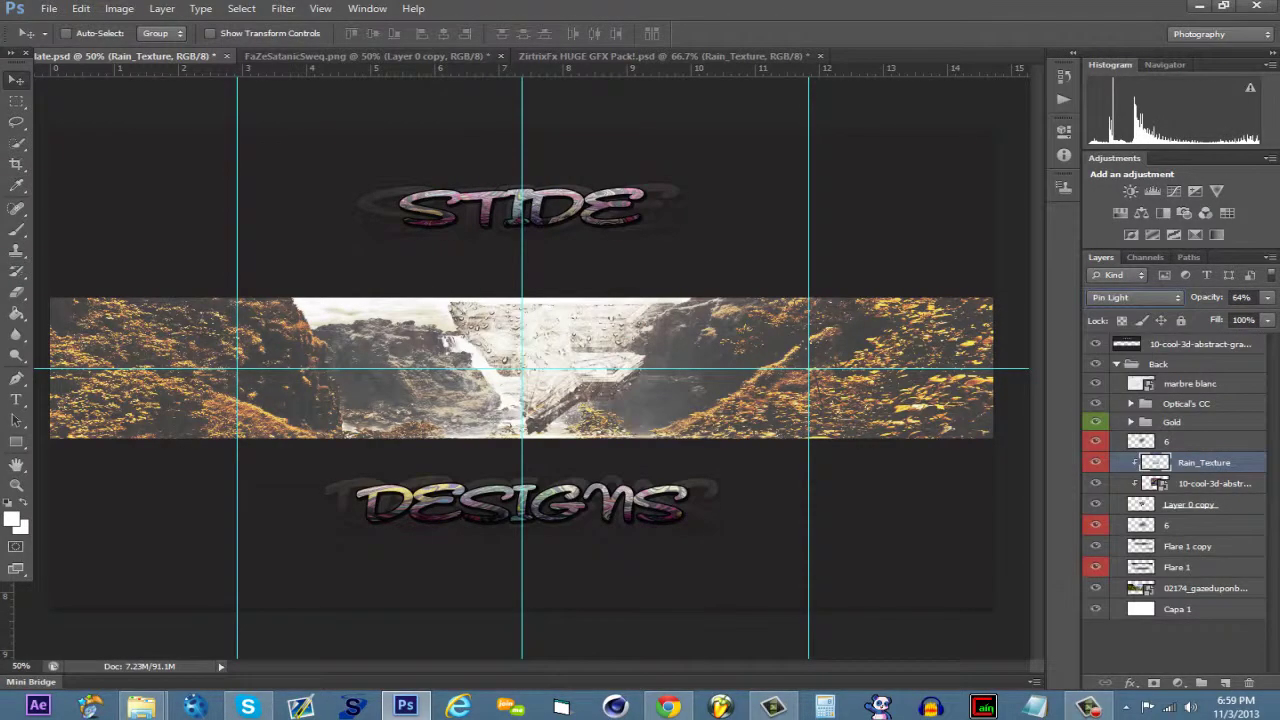
# - Move Rain_Texture beneath the logo layer, set its blend mode to Darker Color and reposition it behind the logo
pyautogui.hotkey('ctrl', '[')
pyautogui.hotkey('ctrl', '[')
pyautogui.click(1135, 297)
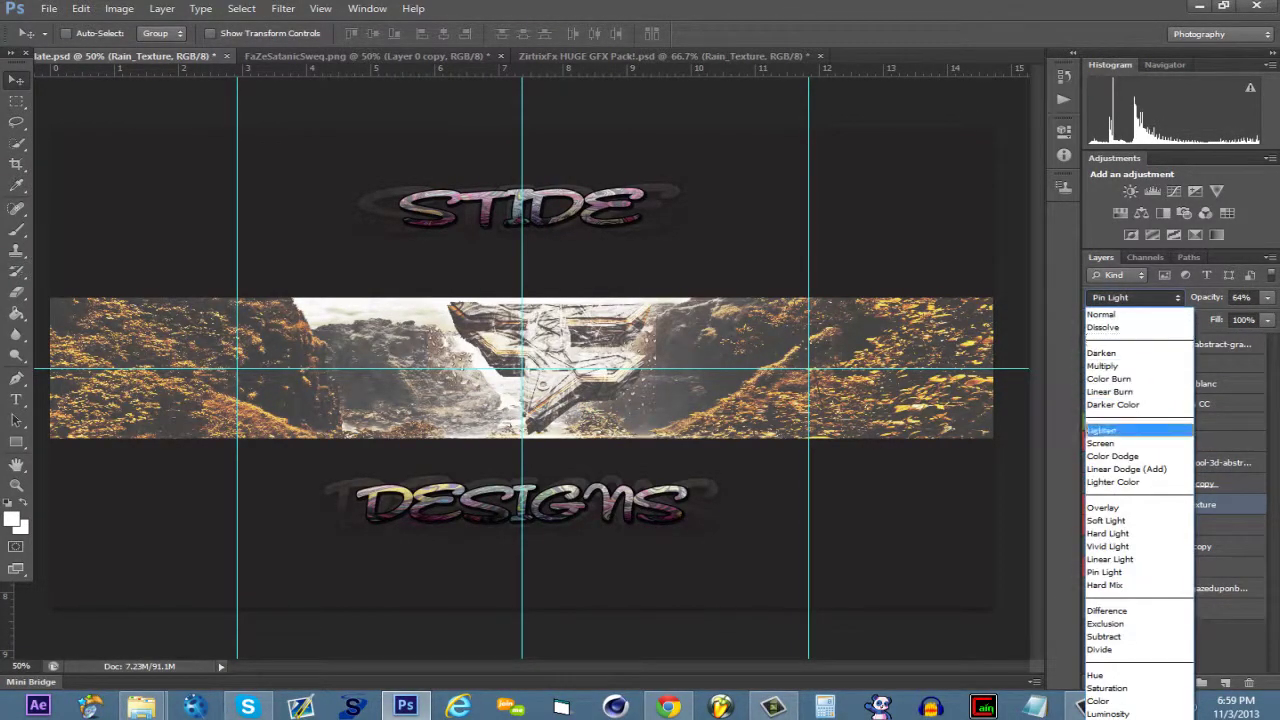
pyautogui.click(1112, 404)
pyautogui.moveTo(633, 345); pyautogui.dragTo(655, 355)
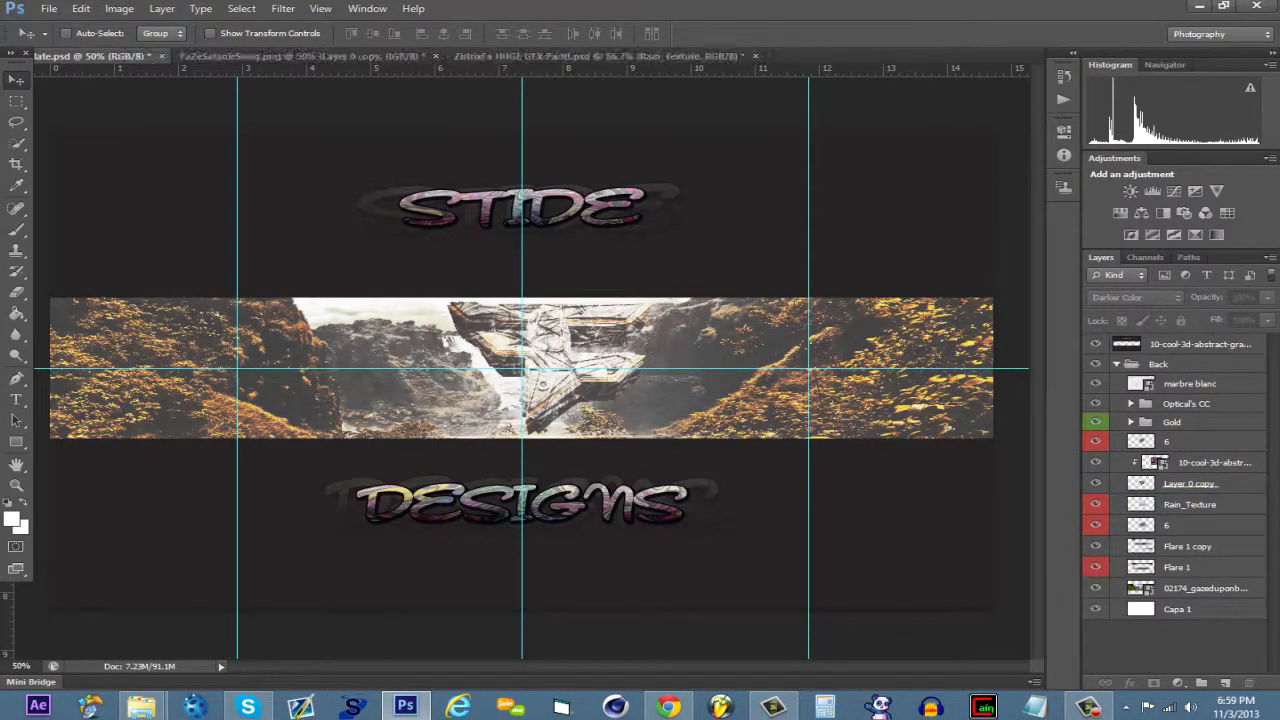
# - Duplicate Rain_Texture twice and move all three rain texture layers above the upper layer 6, beneath Gold
pyautogui.hotkey('ctrl', 'j')
pyautogui.hotkey('ctrl', 'j')
pyautogui.click(1200, 525)
pyautogui.keyDown('shift'); pyautogui.click(1190, 546); pyautogui.keyUp('shift')
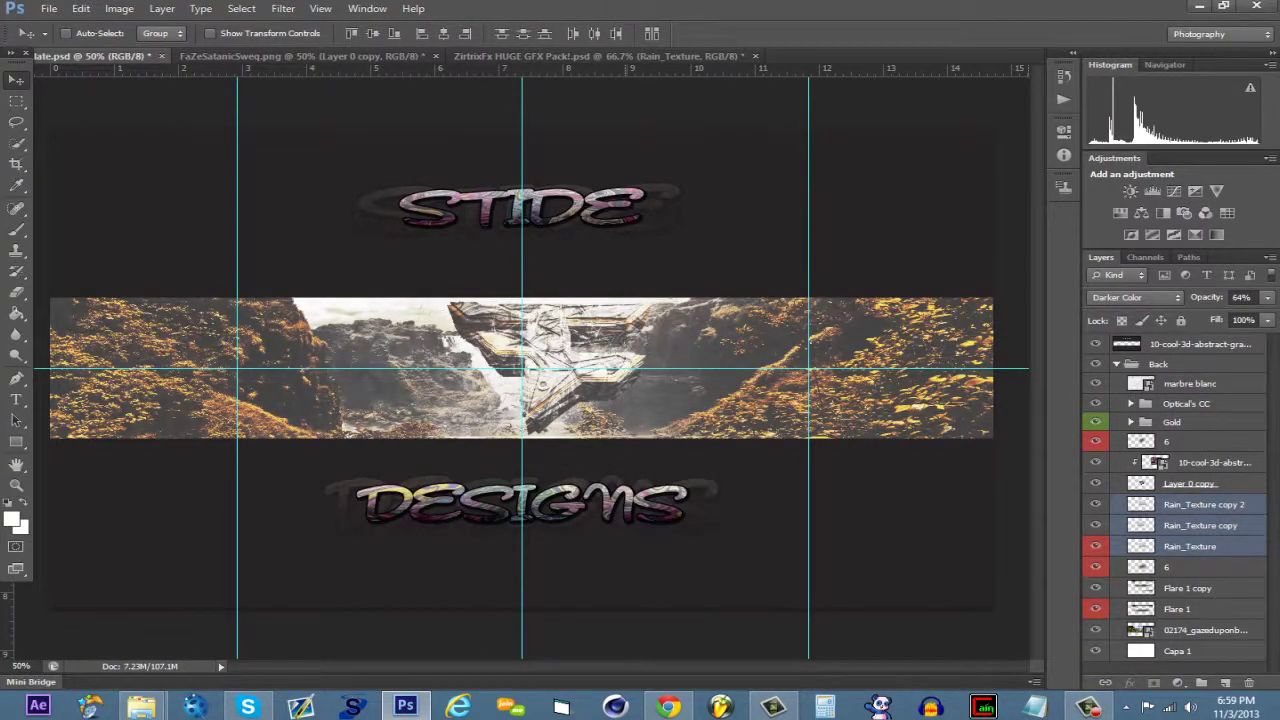
pyautogui.hotkey('ctrl', ']')
pyautogui.hotkey('ctrl', ']')
pyautogui.hotkey('ctrl', ']')
# - Export the banner for web as a PNG-24 named Template on the Desktop and place that image into the Back group
pyautogui.hotkey('ctrl', 'shift', 'alt', 's')
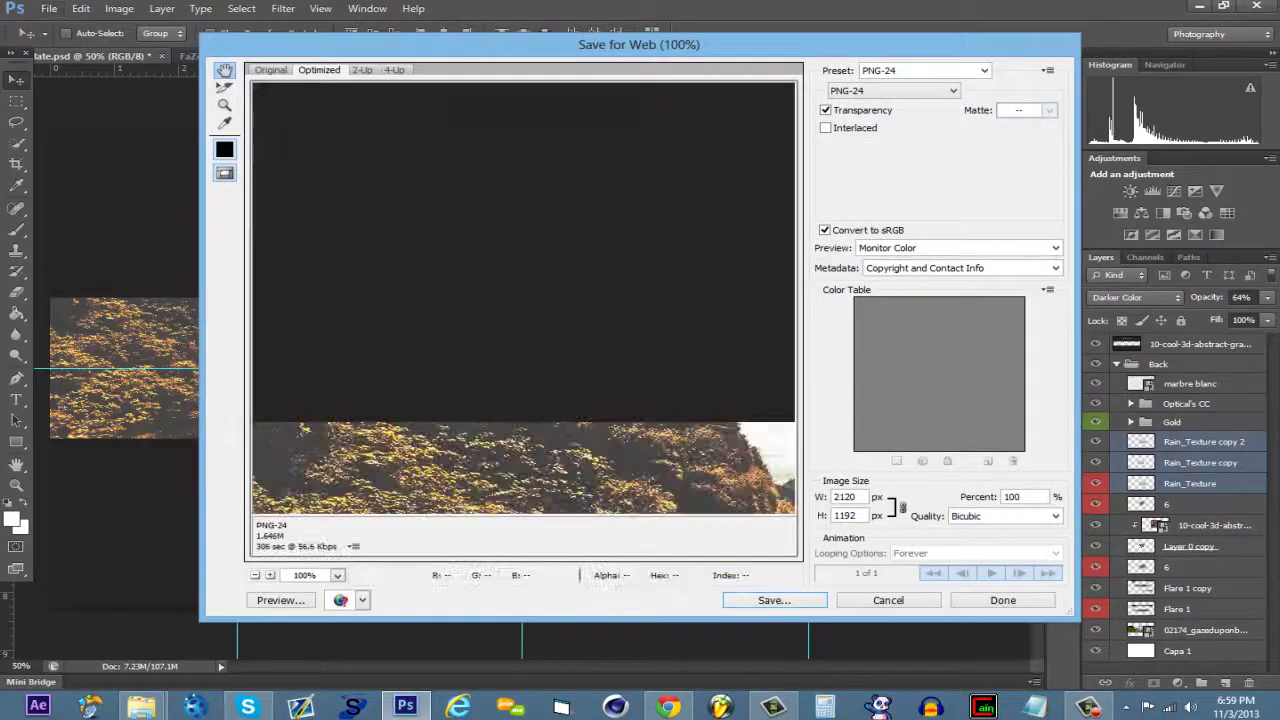
pyautogui.press('Return')
pyautogui.press('Return')
pyautogui.moveTo(425, 713); pyautogui.dragTo(520, 400)
pyautogui.press('Return')
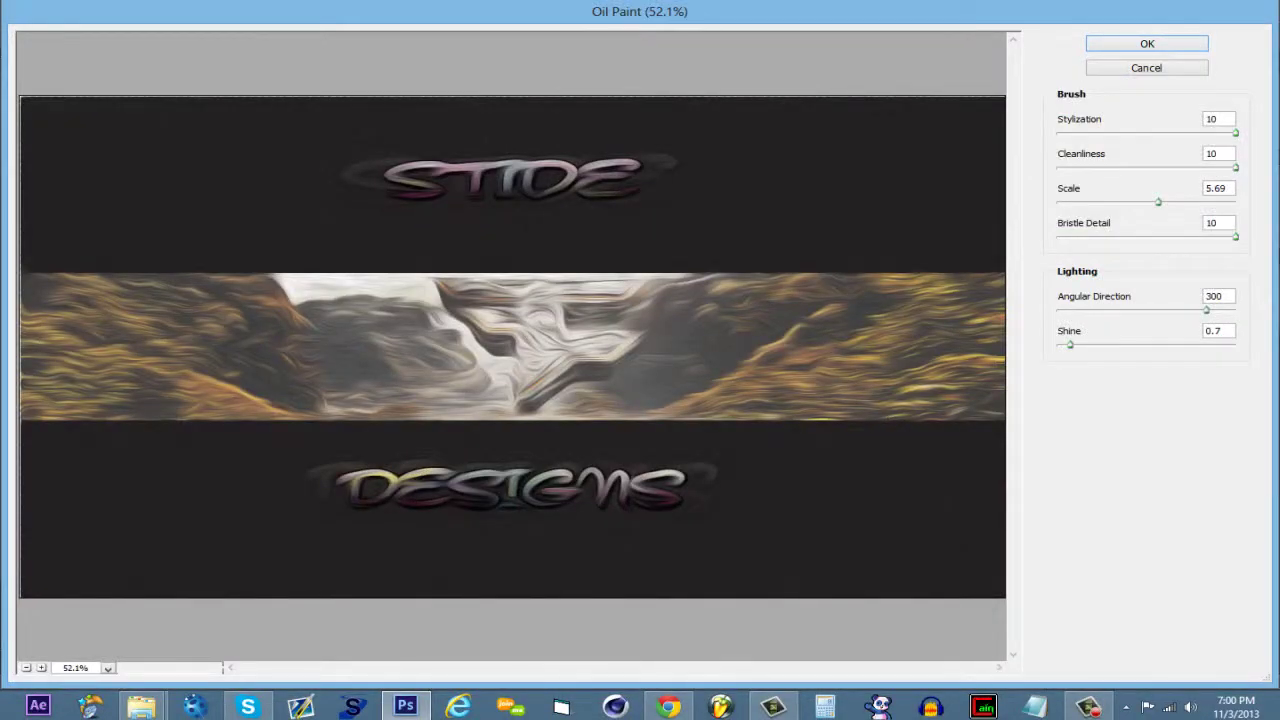
# - Apply Oil Paint to the Template layer with stylization, cleanliness and bristle detail 10, scale 5.69, direction 300, shine 0.7, and set its opacity to 27%
pyautogui.press('Return')
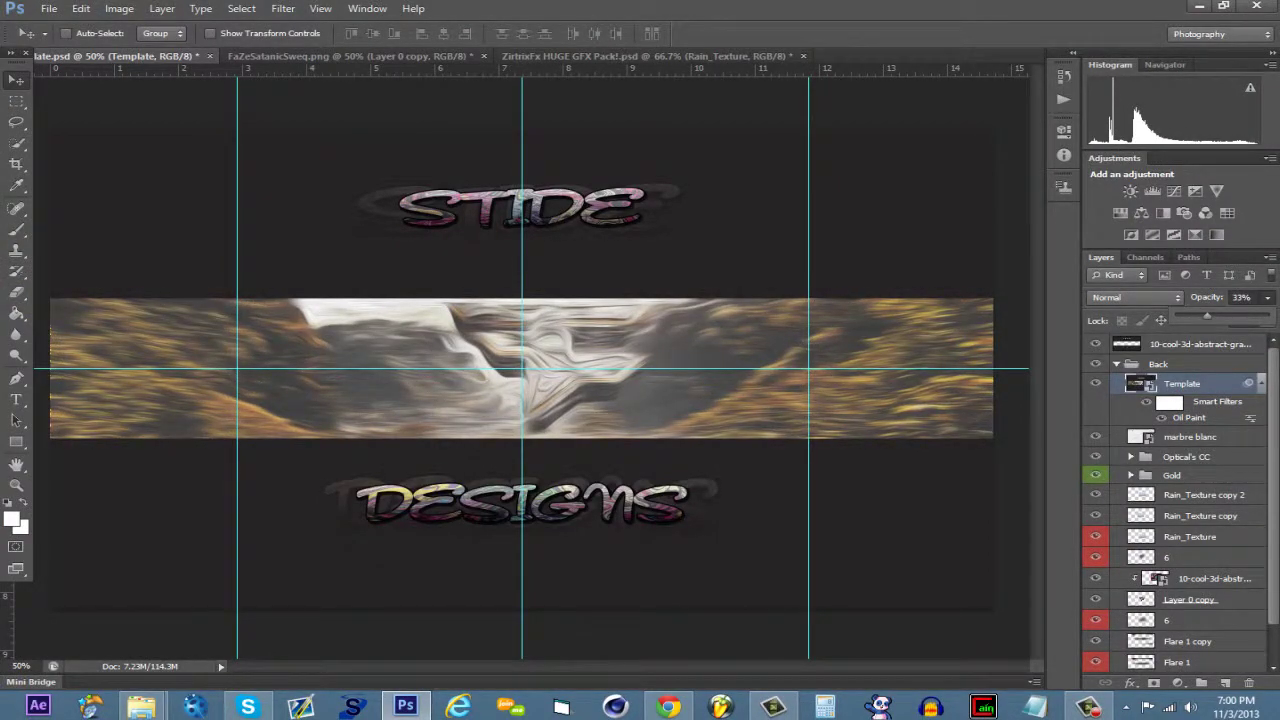
pyautogui.moveTo(1207, 316); pyautogui.dragTo(1220, 316)
# - Export the finished banner for web as a PNG-24 to the Desktop
pyautogui.click(48, 8)
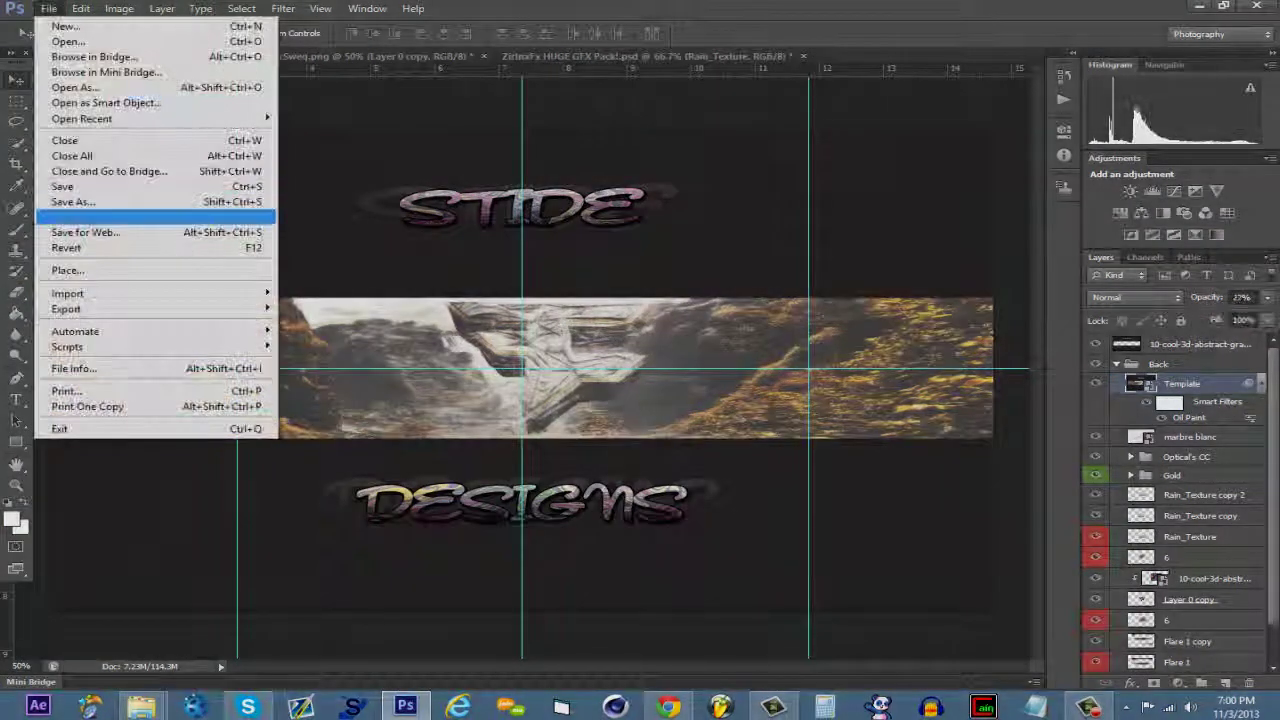
pyautogui.click(100, 226)
pyautogui.click(771, 600)
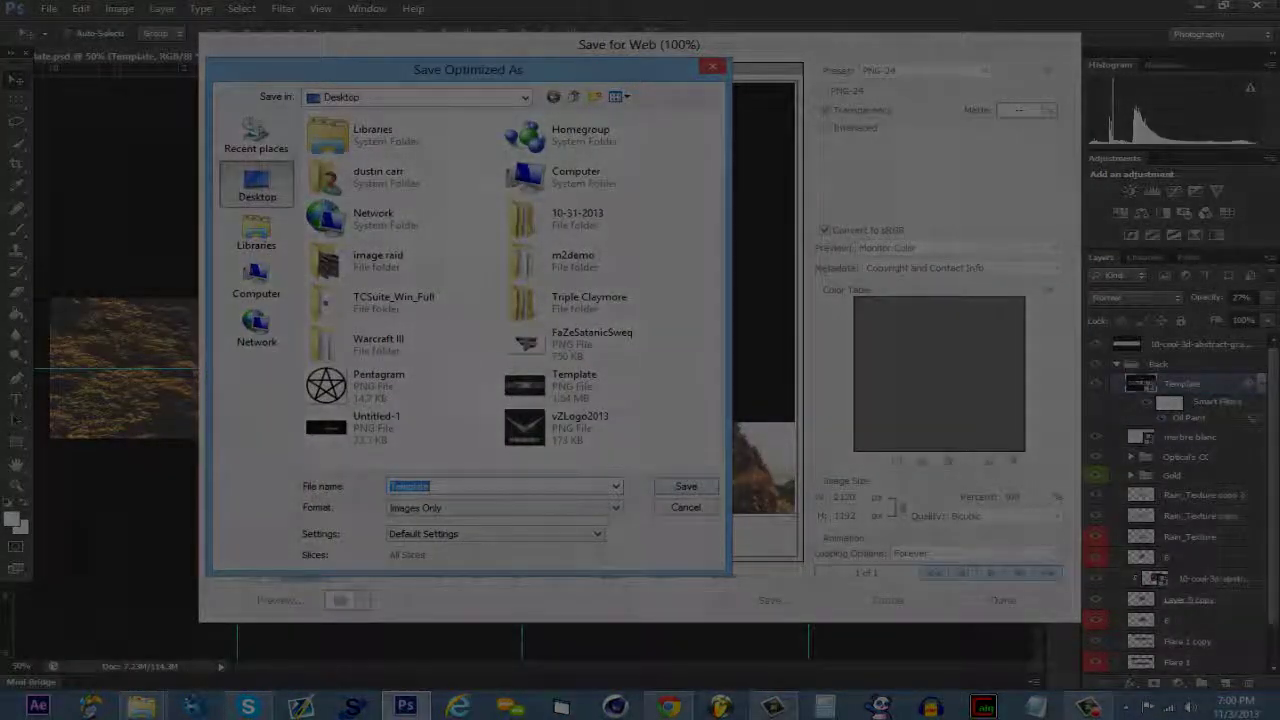